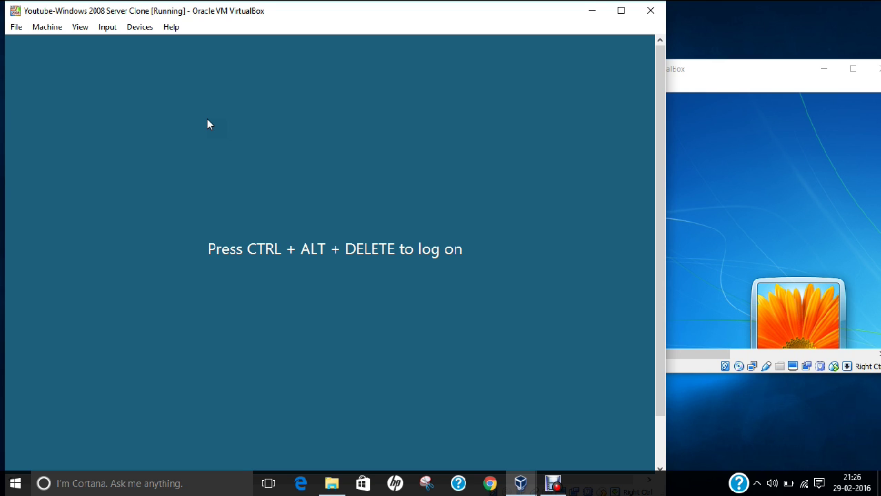
# Switch from the Windows 7 DHCP Client VM window back to the Windows 2008 Server Clone VM window.
pyautogui.click(687, 70)
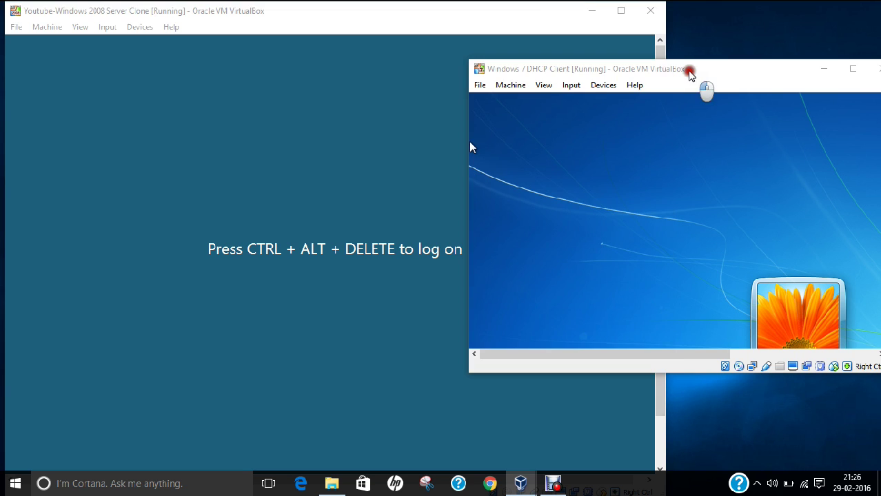
pyautogui.click(365, 132)
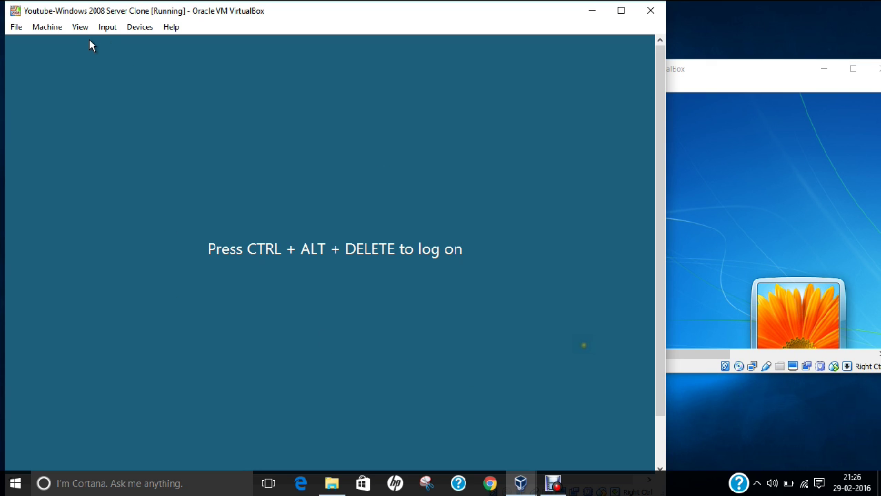
# Log on to the server as administrator via Insert Ctrl-Alt-Del, then switch the VM to full-screen mode.
pyautogui.click(109, 28)
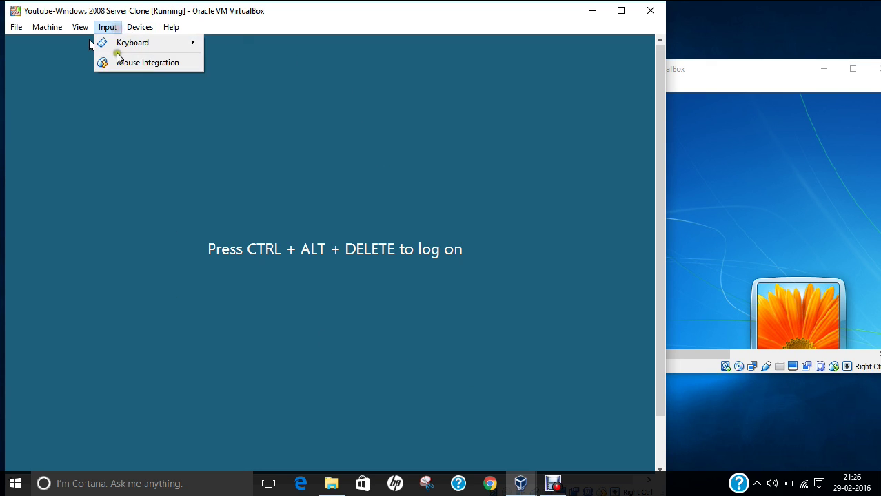
pyautogui.moveTo(119, 42)
pyautogui.click(242, 64)
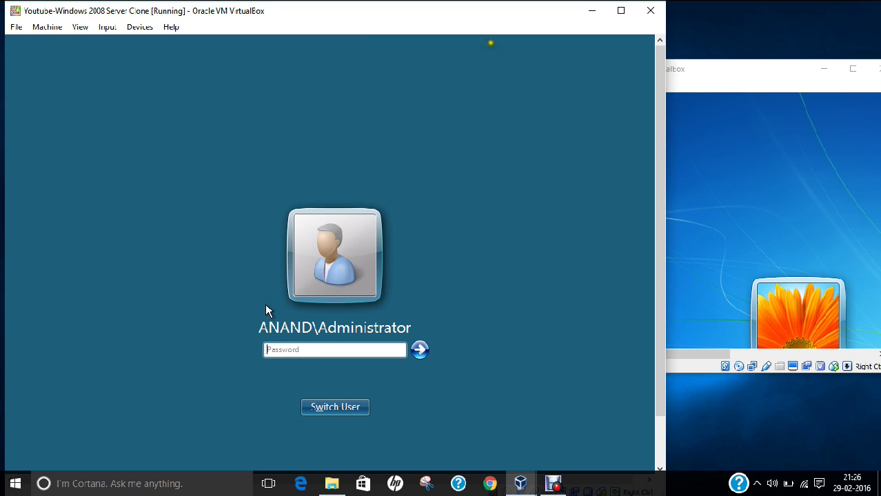
pyautogui.click(270, 351)
pyautogui.write('********')
pyautogui.press('Return')
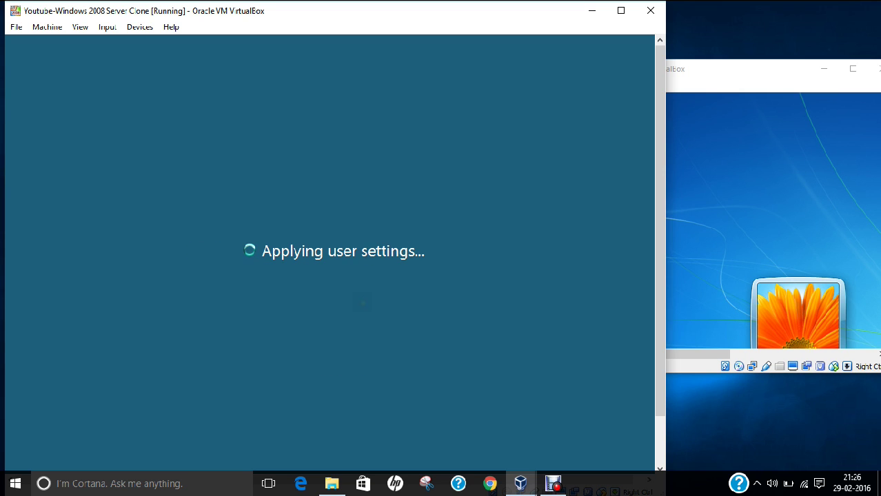
pyautogui.click(76, 26)
pyautogui.click(81, 37)
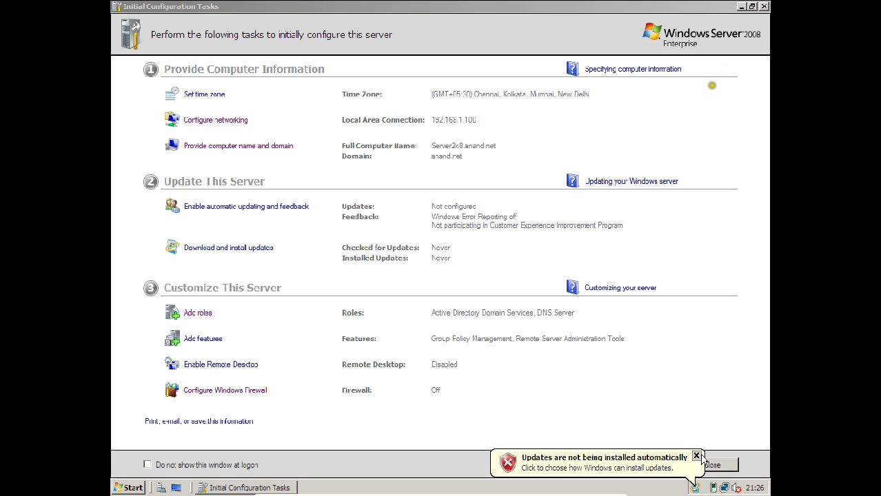
# Dismiss the updates balloon and run Add Roles with DHCP Server ticked, advancing to network bindings.
pyautogui.click(697, 457)
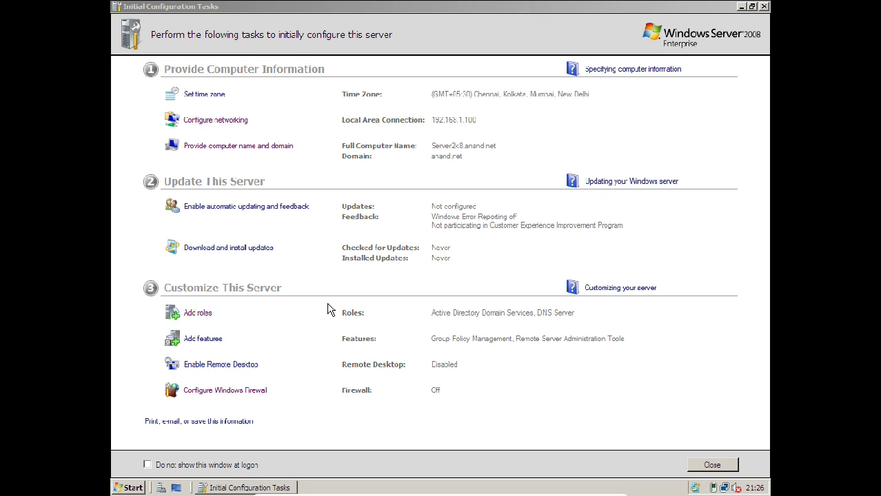
pyautogui.click(199, 314)
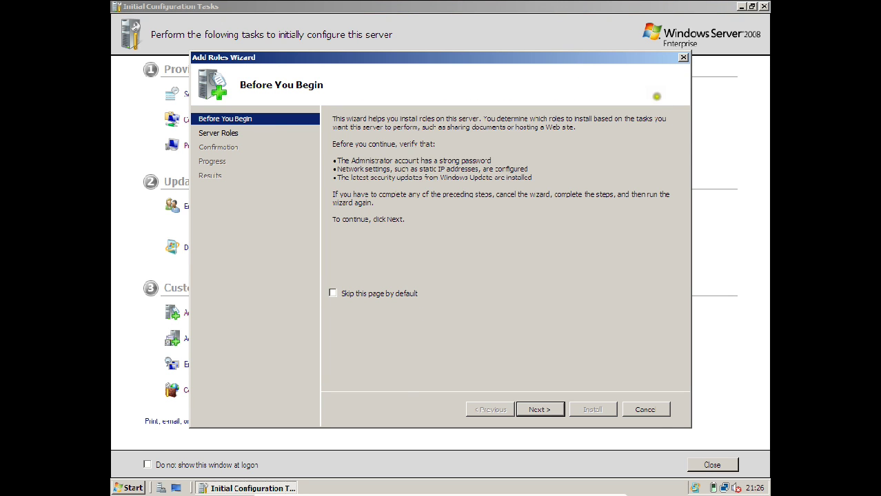
pyautogui.click(541, 410)
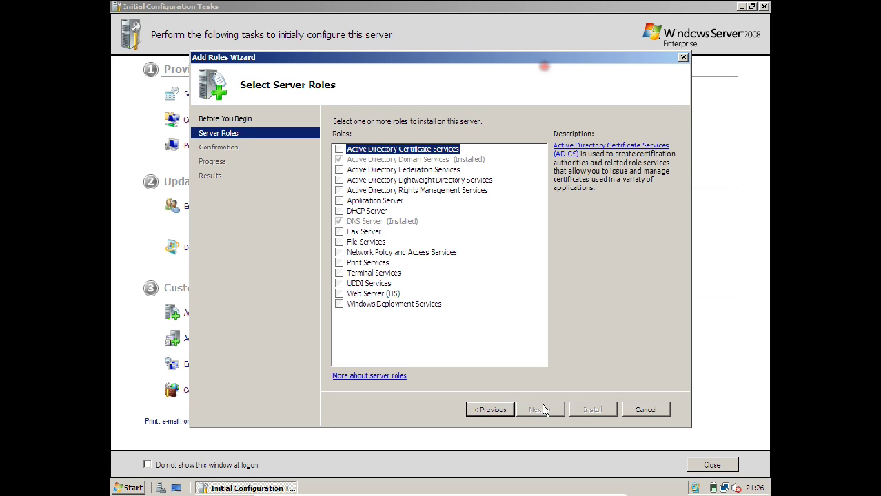
pyautogui.click(339, 212)
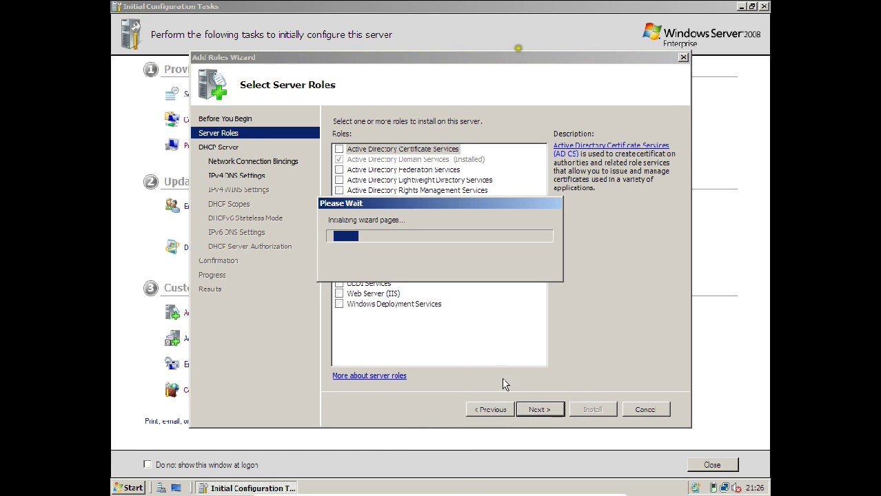
pyautogui.click(543, 409)
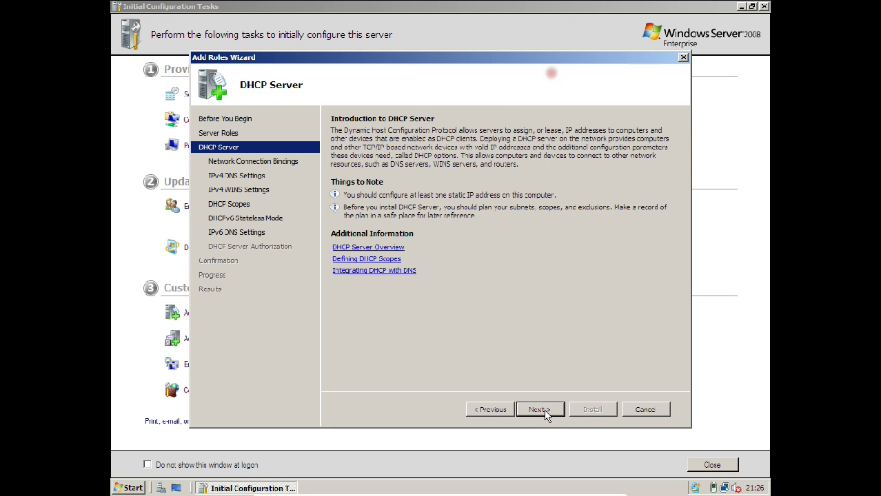
pyautogui.click(543, 410)
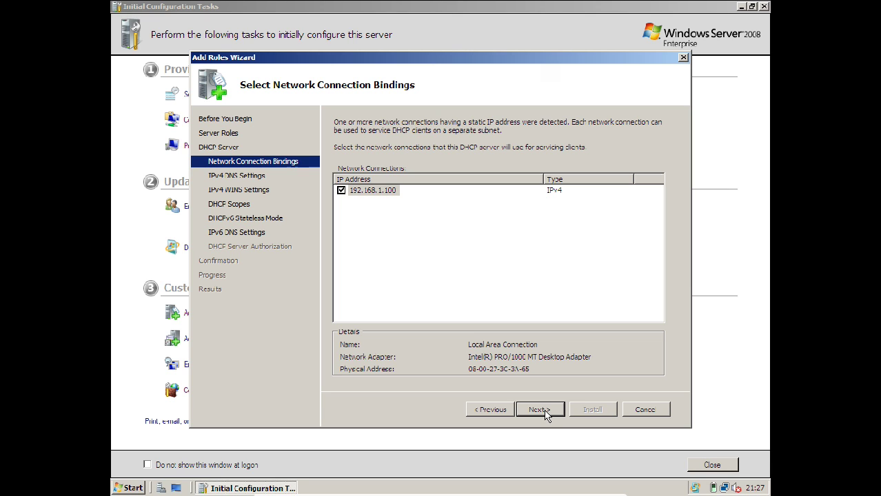
# Keep the 192.168.1.100 binding, validate the preferred DNS server, and skip WINS.
pyautogui.click(544, 412)
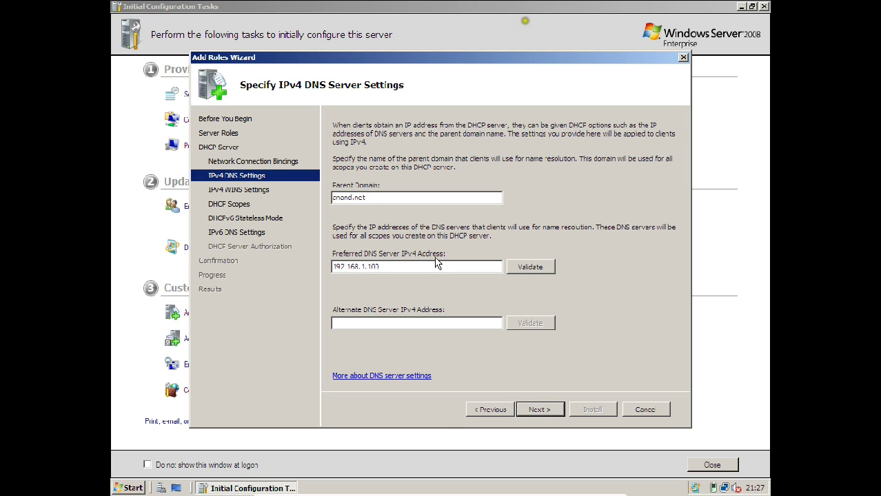
pyautogui.click(538, 268)
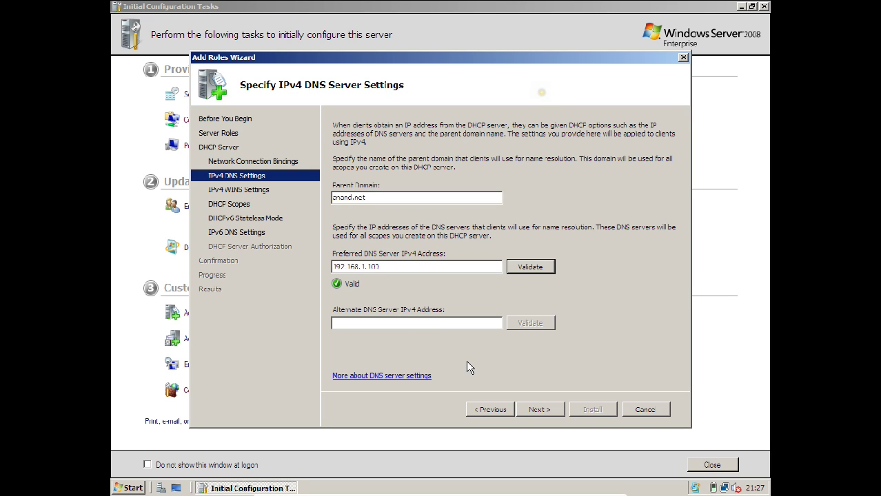
pyautogui.click(535, 411)
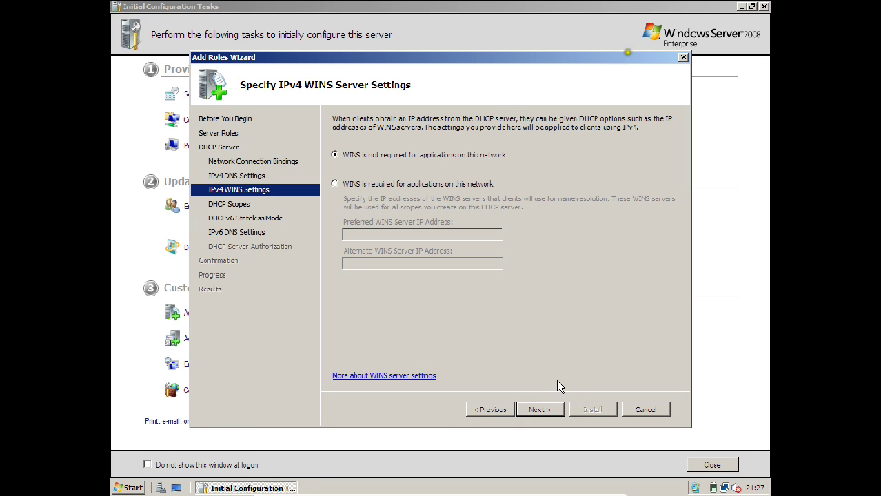
pyautogui.click(555, 411)
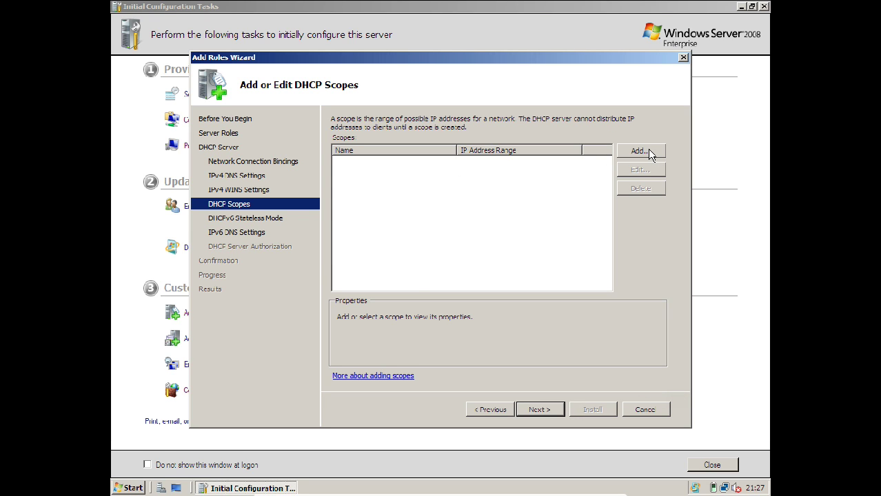
# Define scope IP-Address Scope-1: 192.168.1.101–192.168.1.105, mask 255.255.255.0, gateway 192.168.1.100.
pyautogui.click(641, 151)
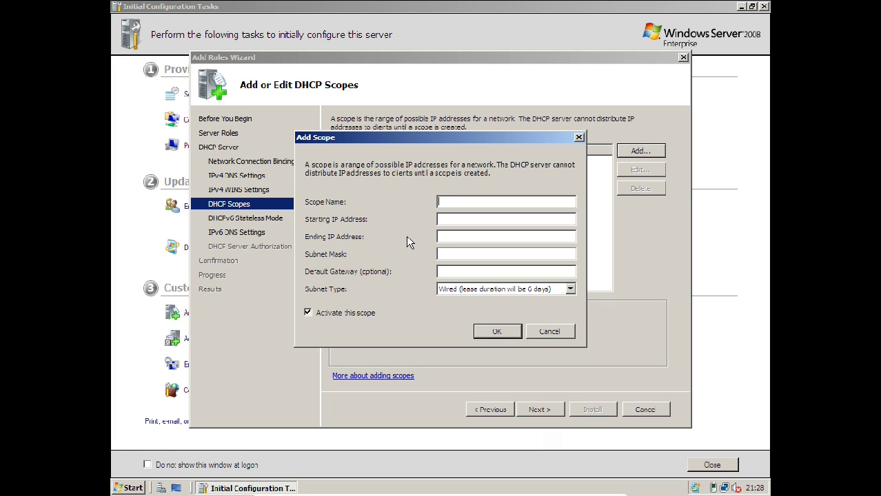
pyautogui.write('IP-Addre')
pyautogui.write('ss ')
pyautogui.write('Scope-1')
pyautogui.write('192.168.1.')
pyautogui.write('101')
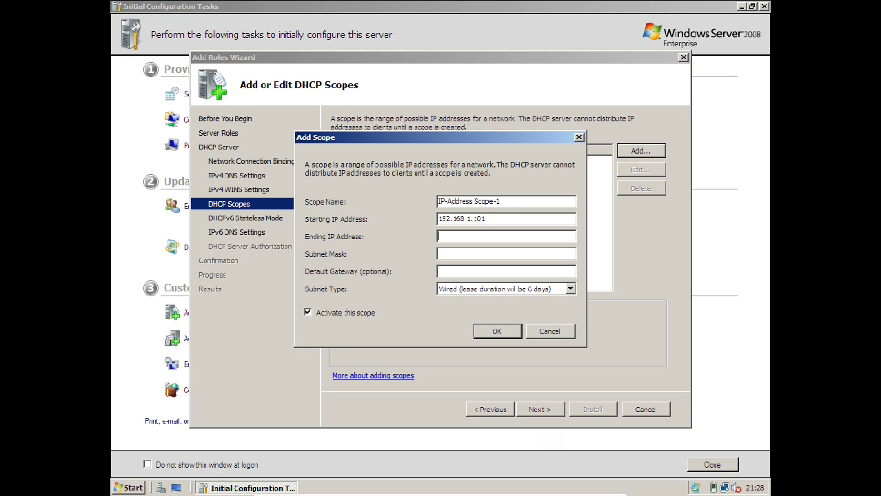
pyautogui.write('192.168.1.105')
pyautogui.press('Tab')
pyautogui.write('255.255.255.0')
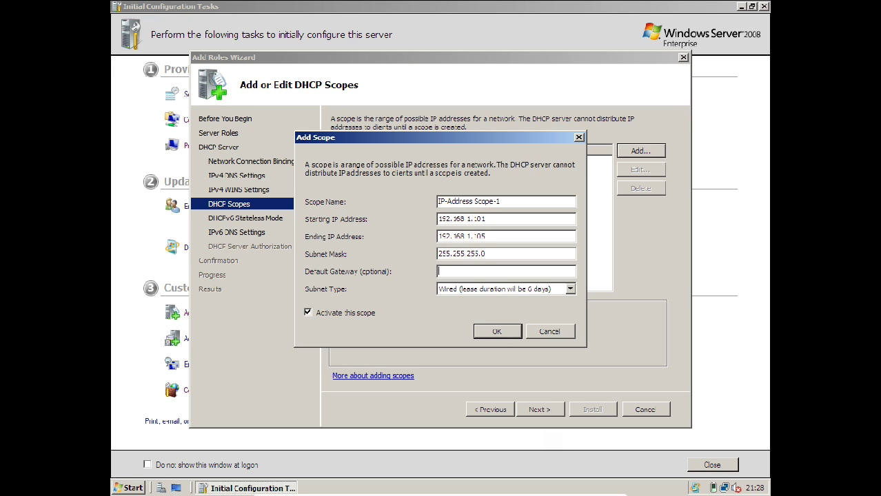
pyautogui.write('192.16')
pyautogui.press('BackSpace')
pyautogui.press('BackSpace')
pyautogui.press('BackSpace')
pyautogui.write('168.1.100')
# Keep the Wired subnet type, save the scope, and select it in the scope list.
pyautogui.click(542, 291)
pyautogui.click(542, 292)
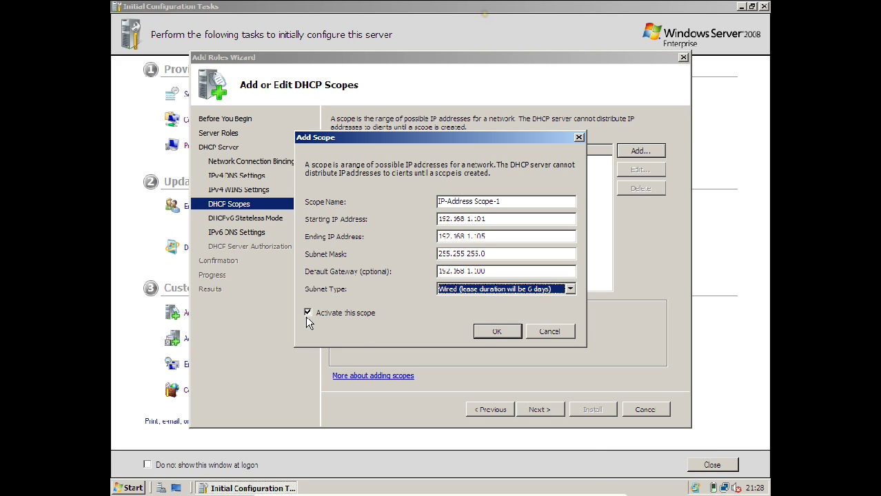
pyautogui.click(496, 332)
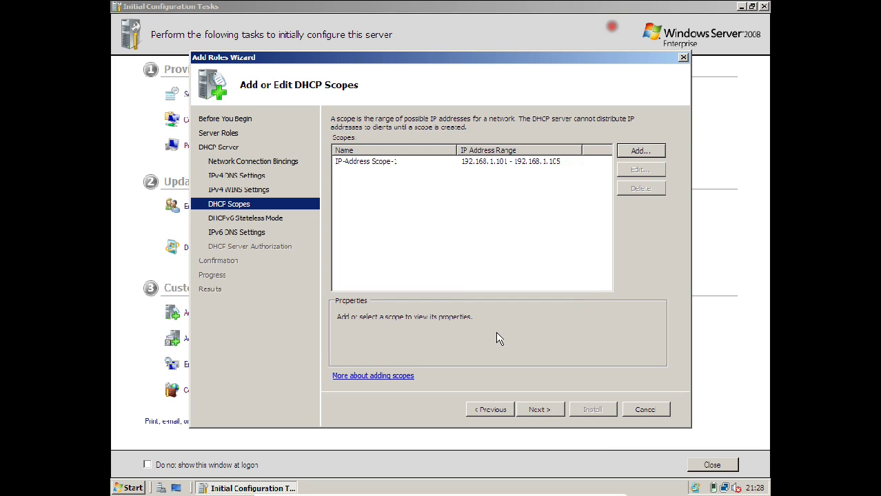
pyautogui.click(369, 165)
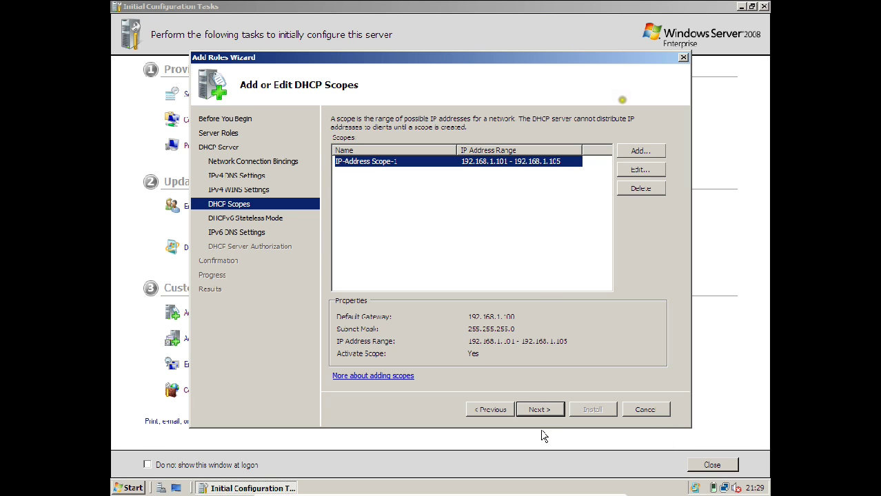
# Disable DHCPv6 stateless mode and authorize with current credentials, reaching the confirmation page.
pyautogui.click(539, 409)
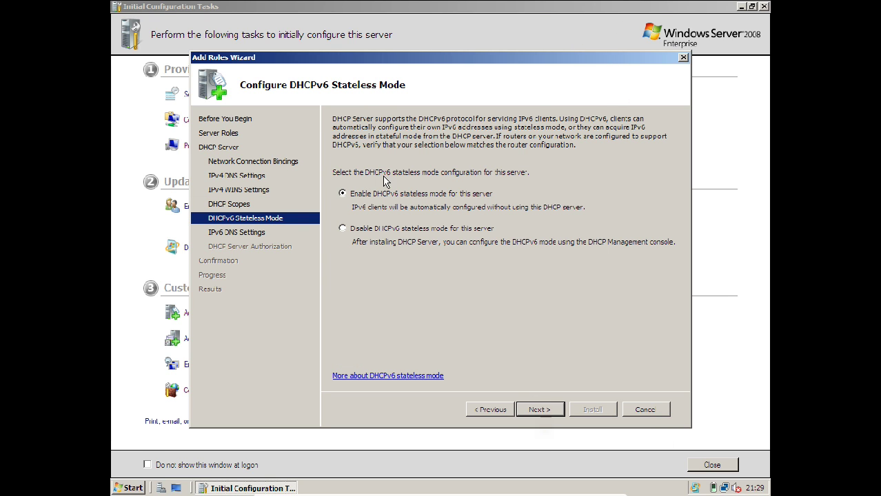
pyautogui.click(350, 229)
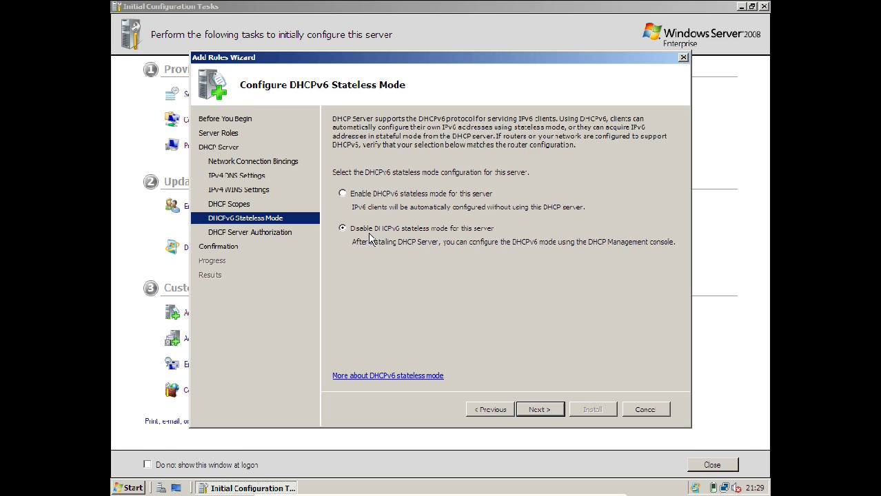
pyautogui.click(554, 409)
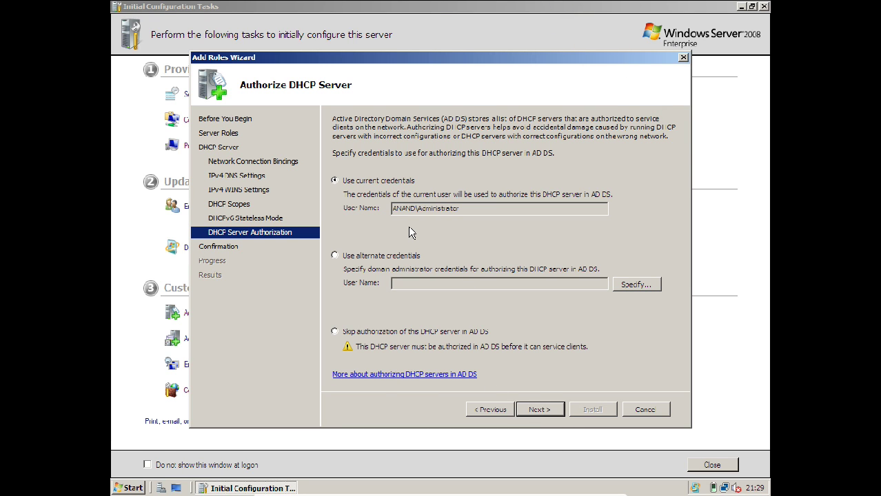
pyautogui.click(541, 411)
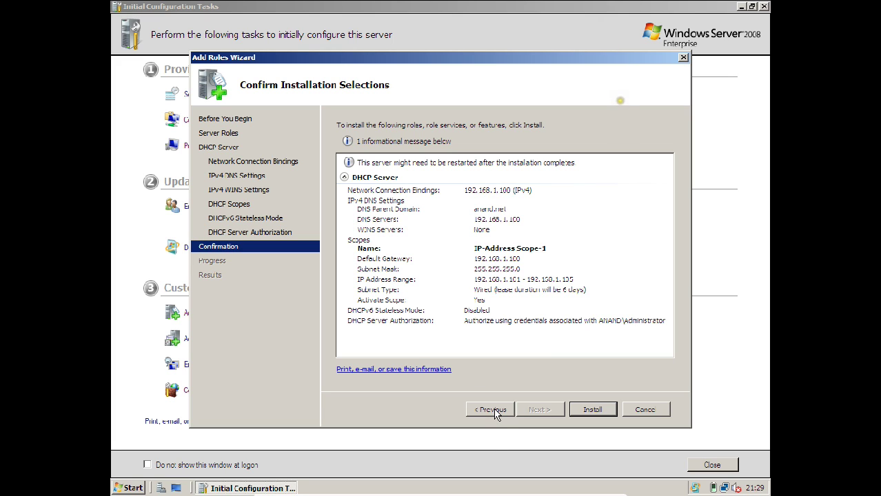
# Install the DHCP Server role and close the wizard after it succeeds.
pyautogui.click(586, 411)
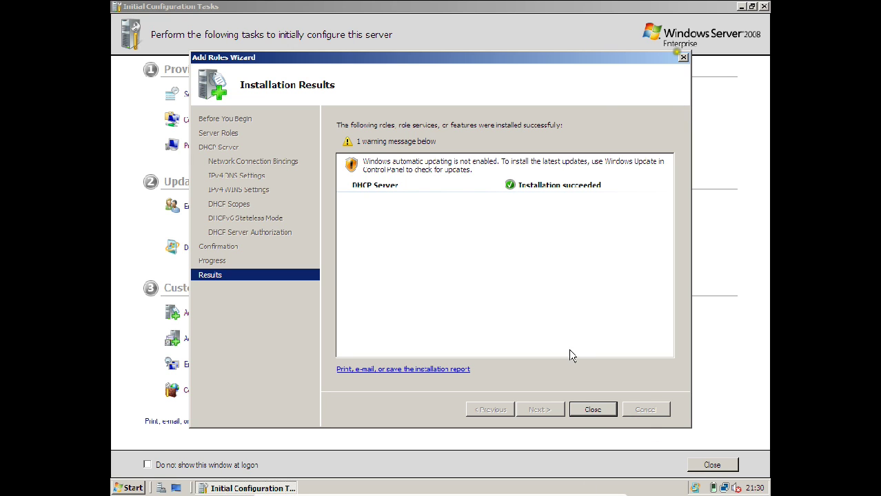
pyautogui.click(580, 411)
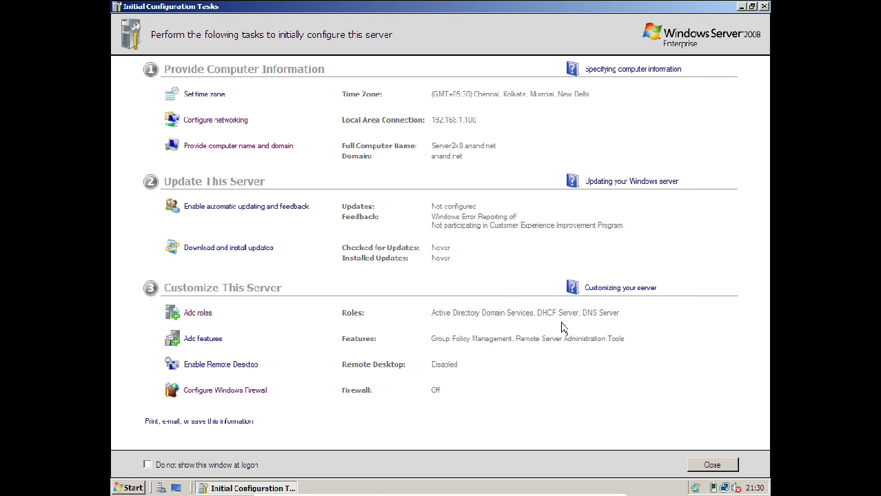
# Close Initial Configuration Tasks and launch the DHCP console from Administrative Tools.
pyautogui.click(763, 7)
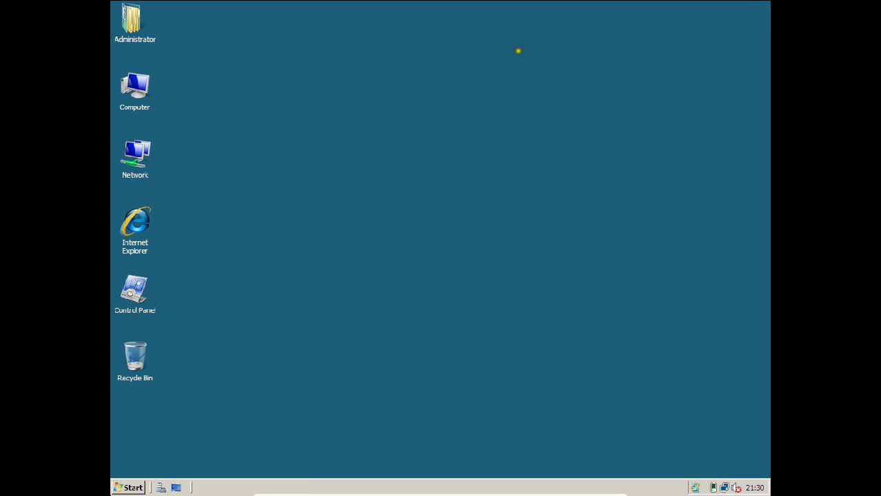
pyautogui.click(131, 488)
pyautogui.moveTo(194, 339)
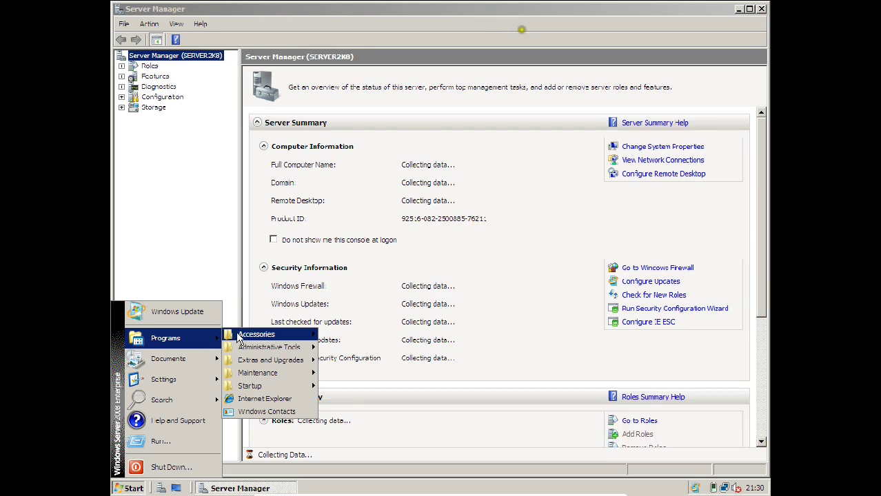
pyautogui.moveTo(276, 348)
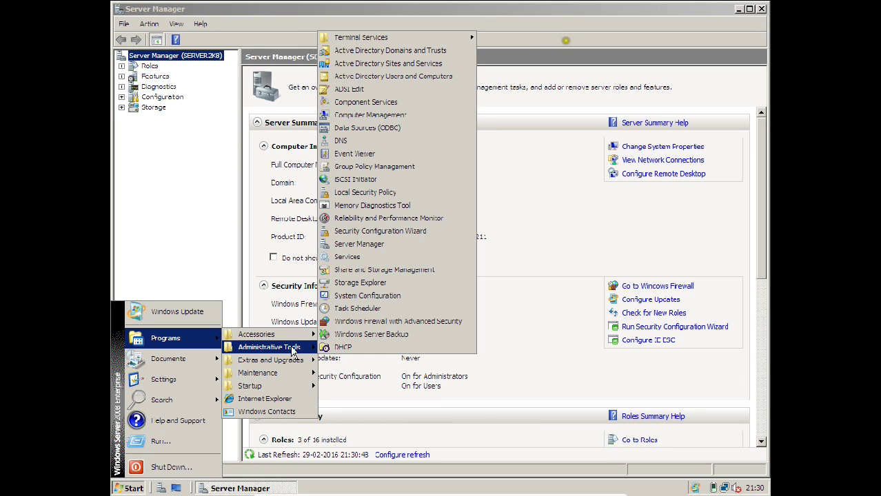
pyautogui.click(355, 346)
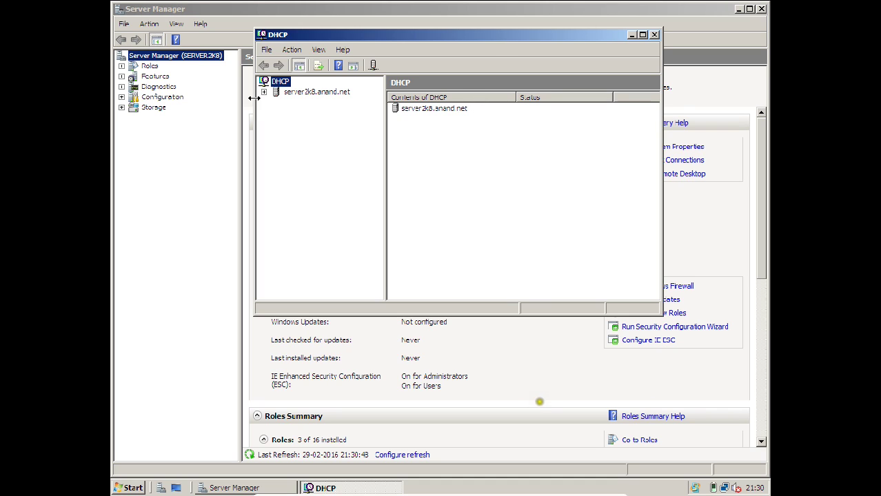
# Expand server2k8.anand.net > IPv4 > Scope [192.168.1.0] and show its Address Pool.
pyautogui.click(263, 95)
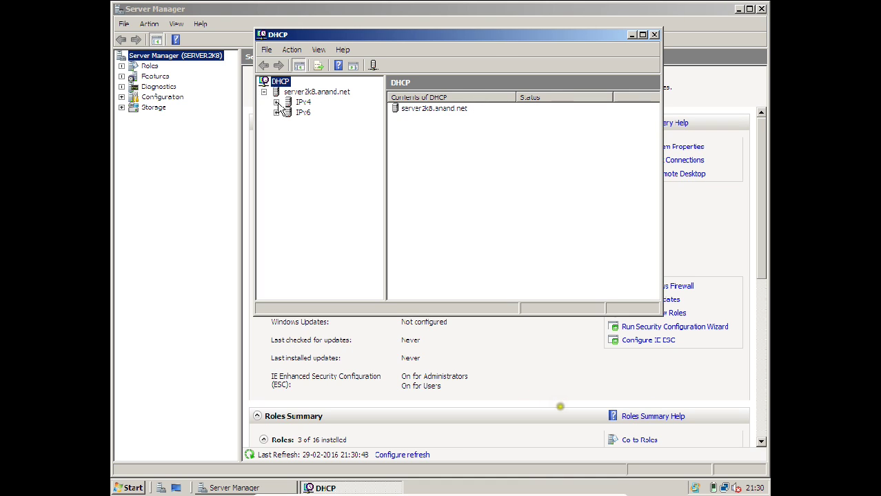
pyautogui.click(277, 103)
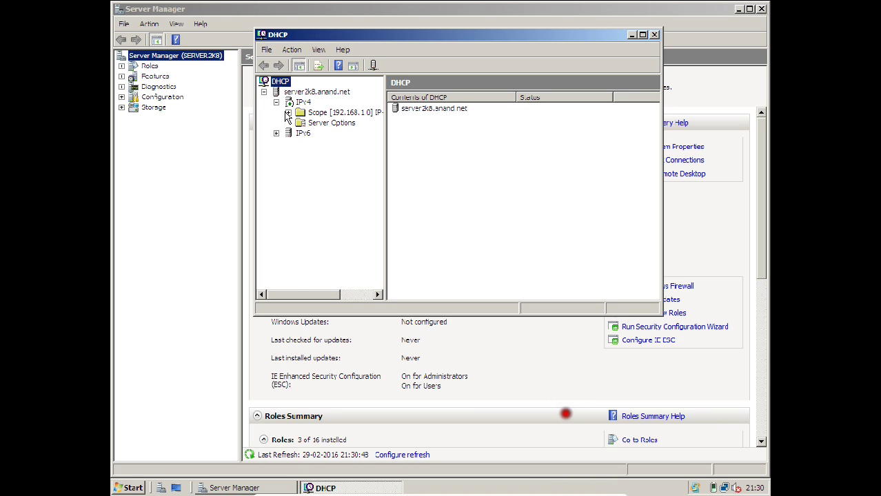
pyautogui.click(288, 112)
pyautogui.click(319, 113)
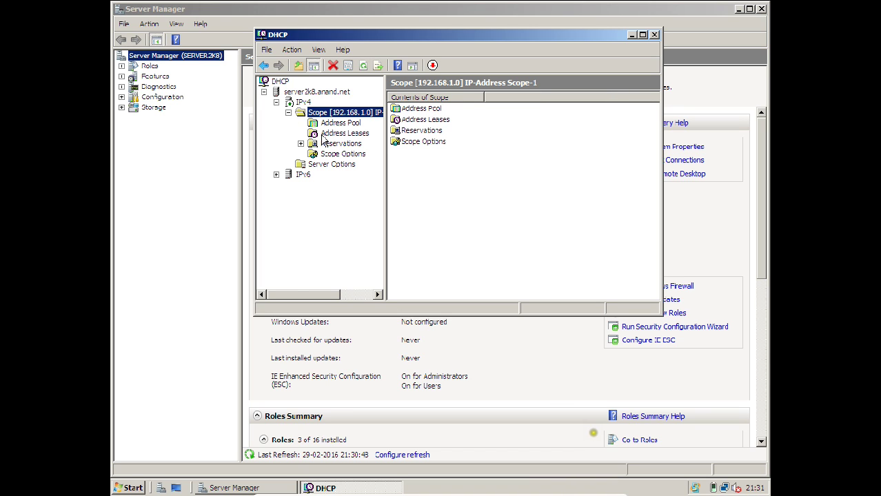
pyautogui.click(324, 125)
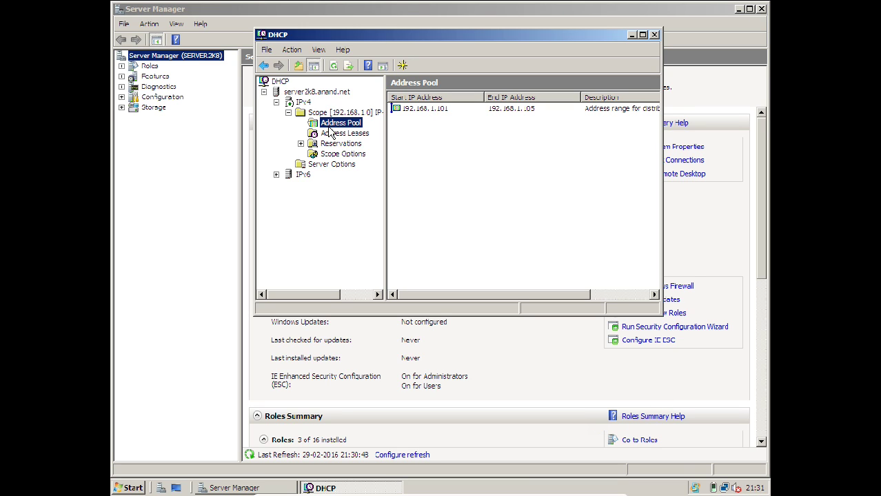
# Open and cancel a New Exclusion Range on Address Pool, then view Address Leases and Reservations.
pyautogui.rightClick(330, 127)
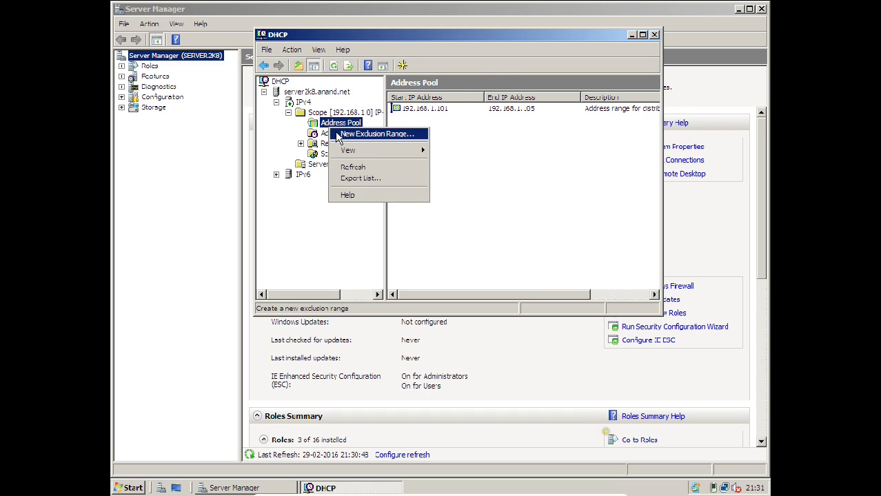
pyautogui.click(337, 131)
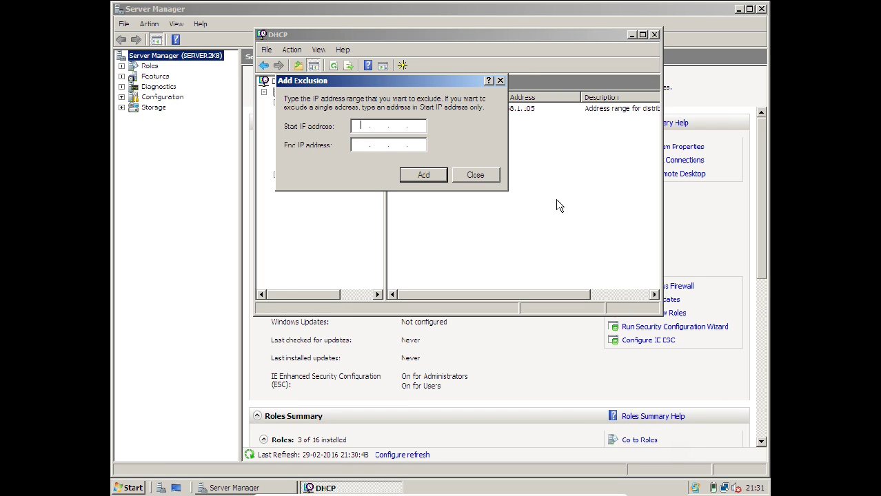
pyautogui.click(490, 181)
pyautogui.click(338, 134)
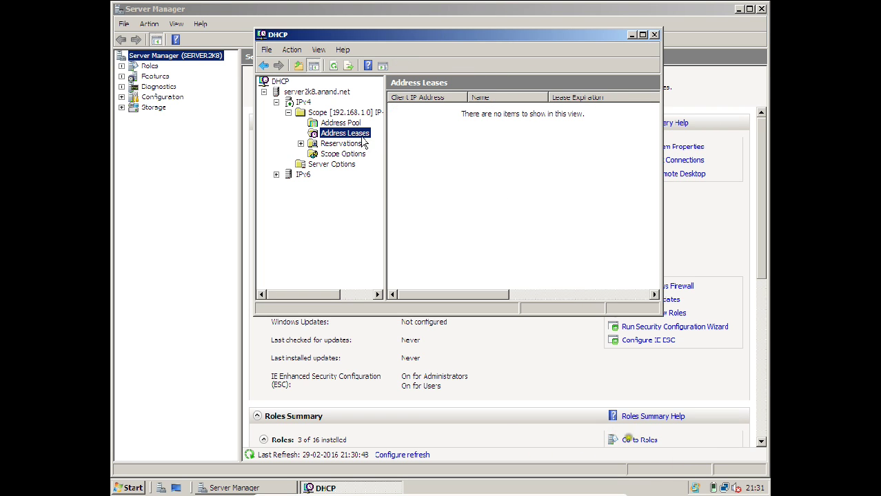
pyautogui.click(339, 145)
# Open and cancel a New Reservation, refresh the DHCP server, and exit full-screen mode.
pyautogui.rightClick(339, 146)
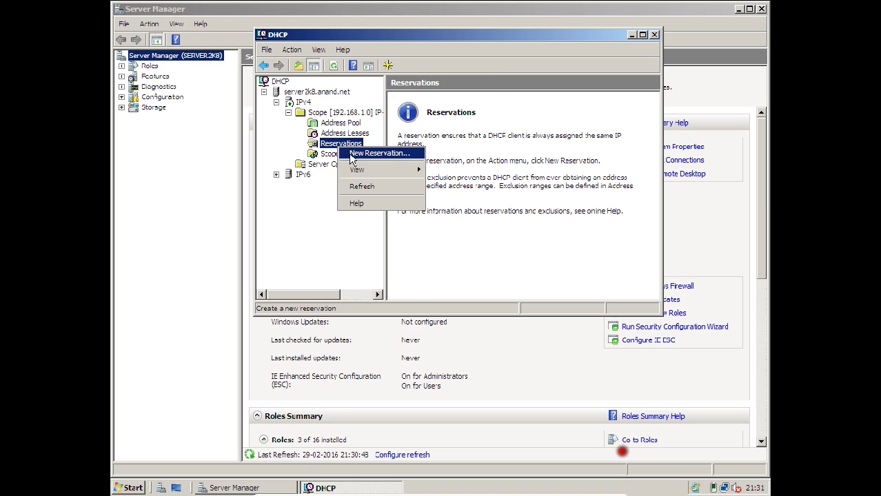
pyautogui.click(352, 154)
pyautogui.click(459, 273)
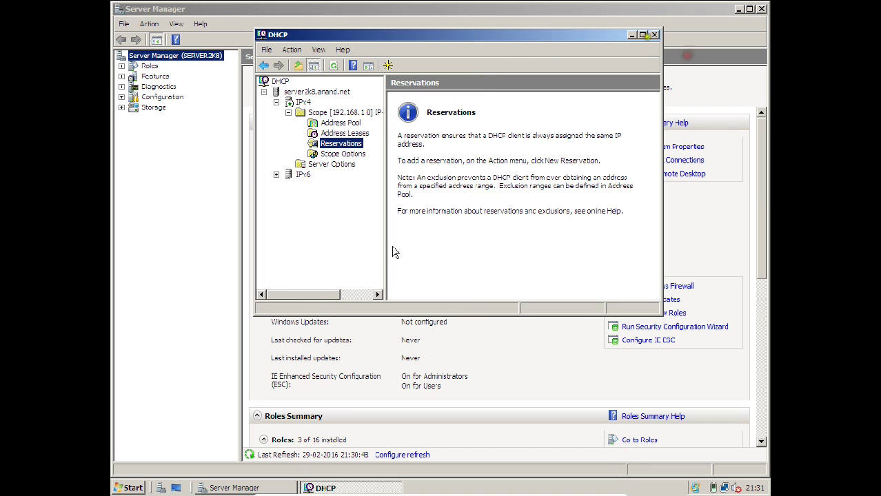
pyautogui.rightClick(298, 93)
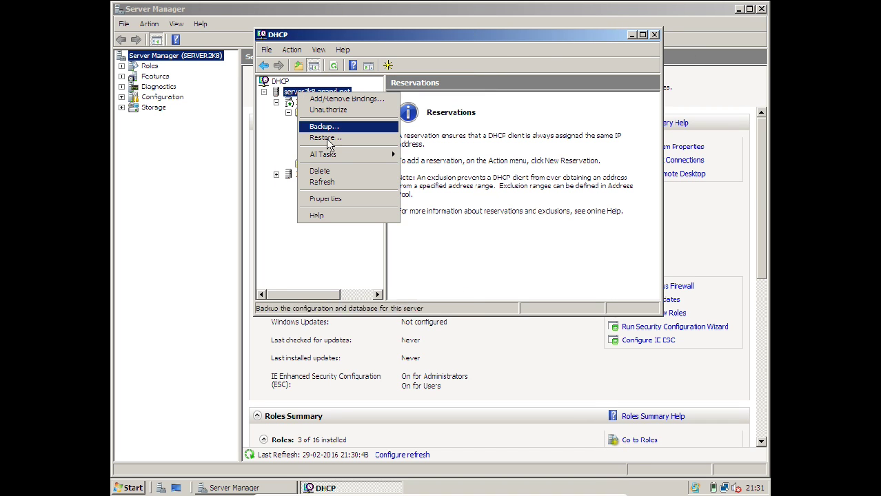
pyautogui.click(322, 181)
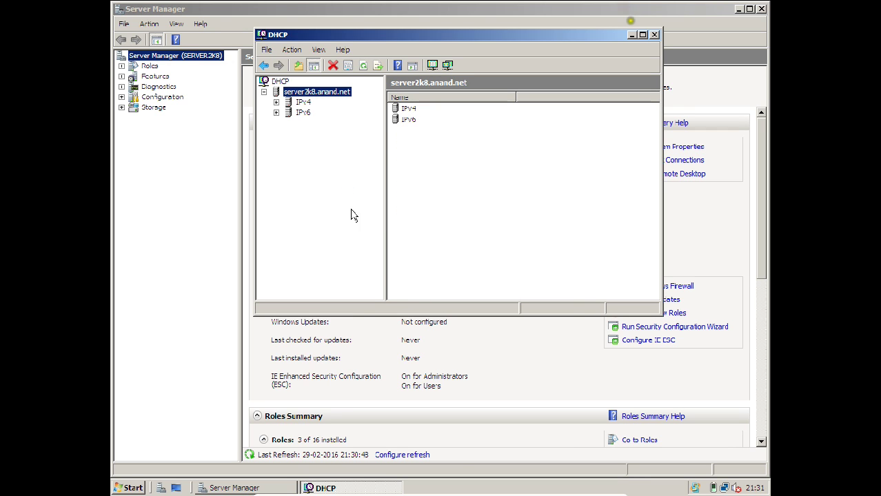
pyautogui.moveTo(388, 491)
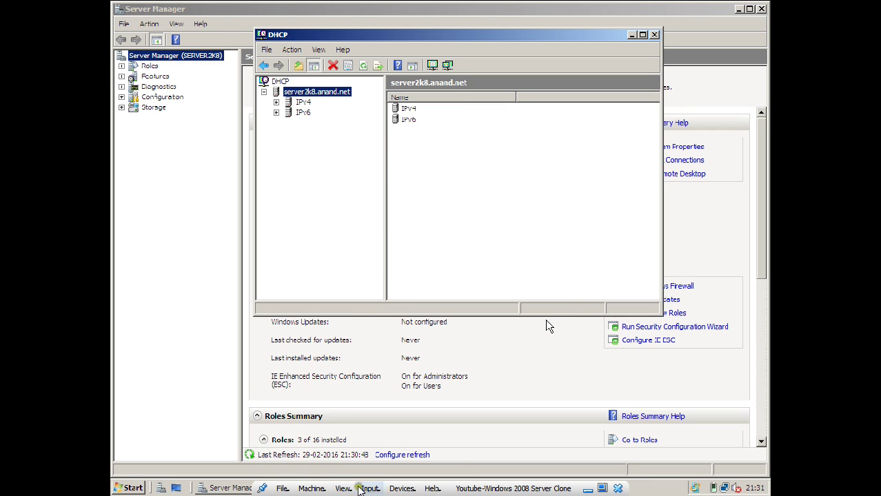
pyautogui.click(602, 489)
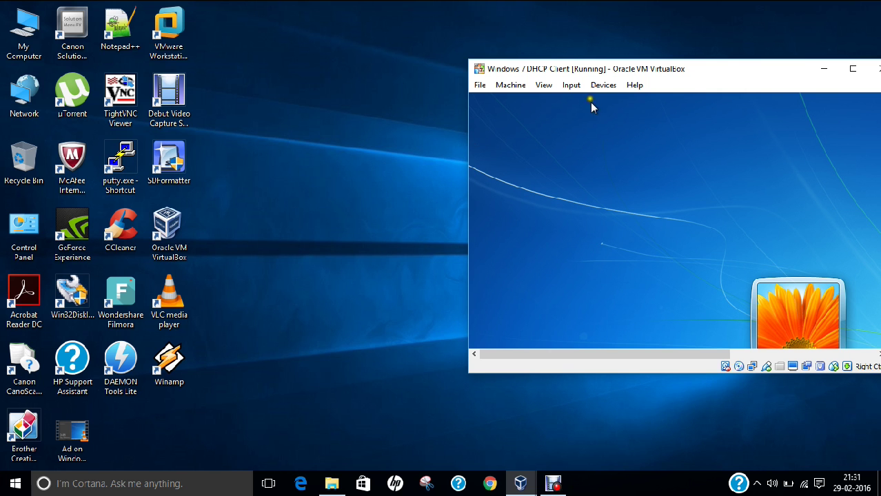
# Put the Windows 7 client VM in full screen and log in with the account password.
pyautogui.click(544, 84)
pyautogui.click(569, 103)
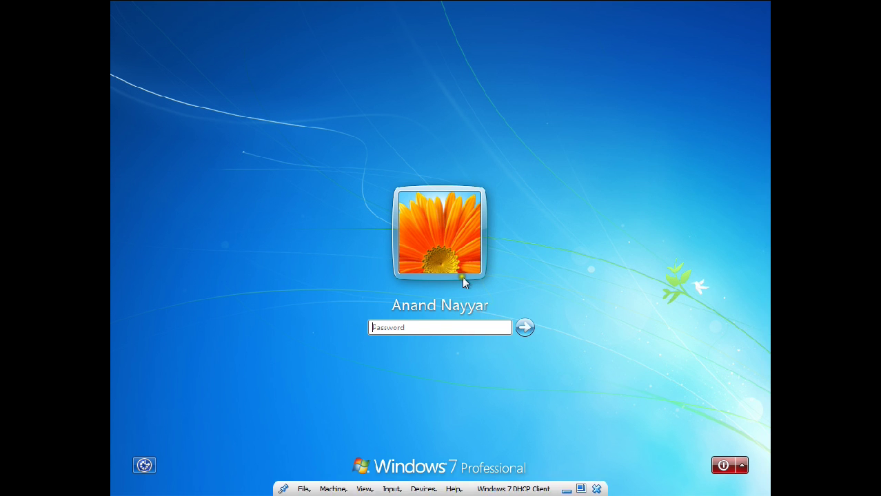
pyautogui.write('123')
pyautogui.press('Return')
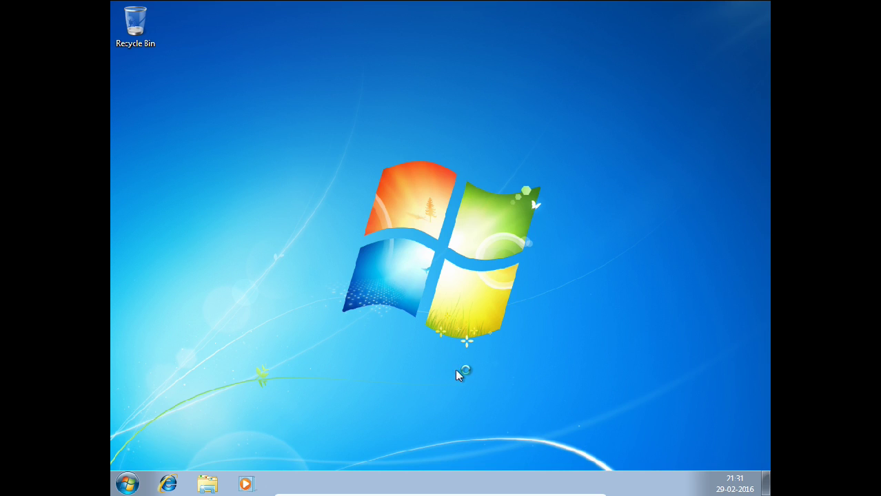
# Launch cmd from Start search, change to the drive root, and run ipconfig.
pyautogui.click(133, 485)
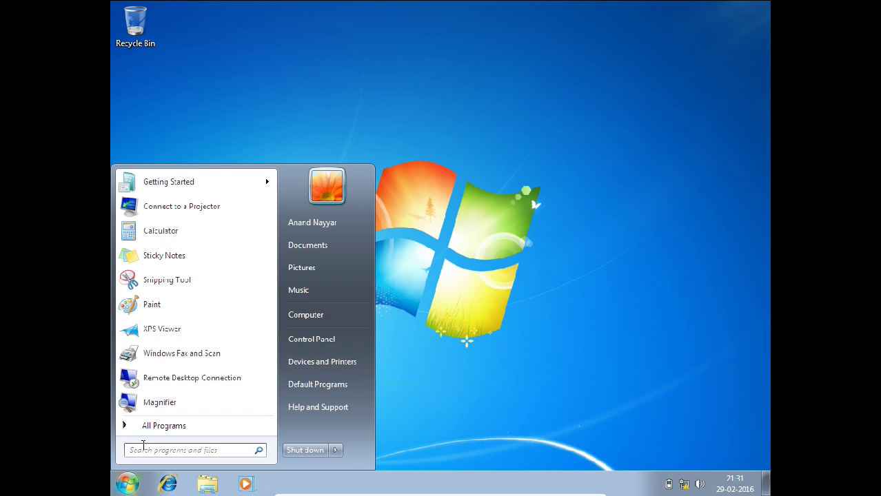
pyautogui.write('cmd')
pyautogui.press('Return')
pyautogui.write('cd\\')
pyautogui.press('Return')
pyautogui.write('ipconfig')
pyautogui.press('Return')
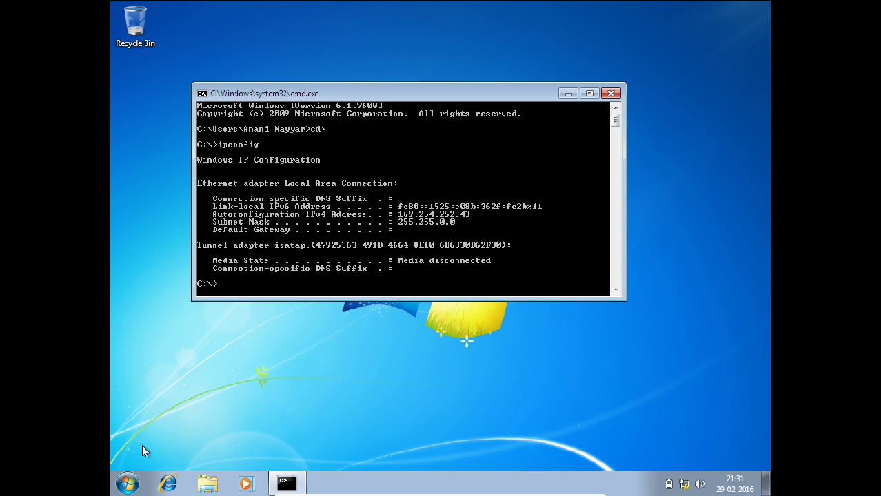
# Run ipconfig /release then ipconfig /renew to obtain the 192.168.1.101 lease.
pyautogui.write('ipconfig /release')
pyautogui.press('Return')
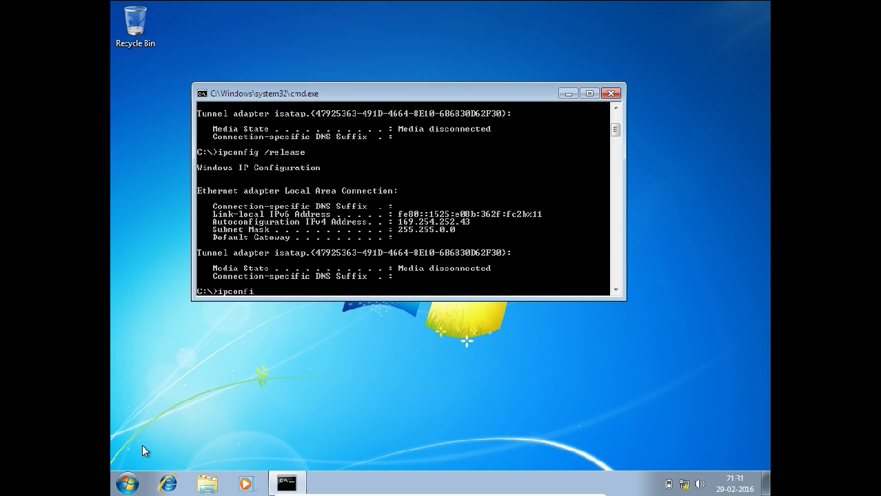
pyautogui.write('ipconfig /renew')
pyautogui.press('Return')
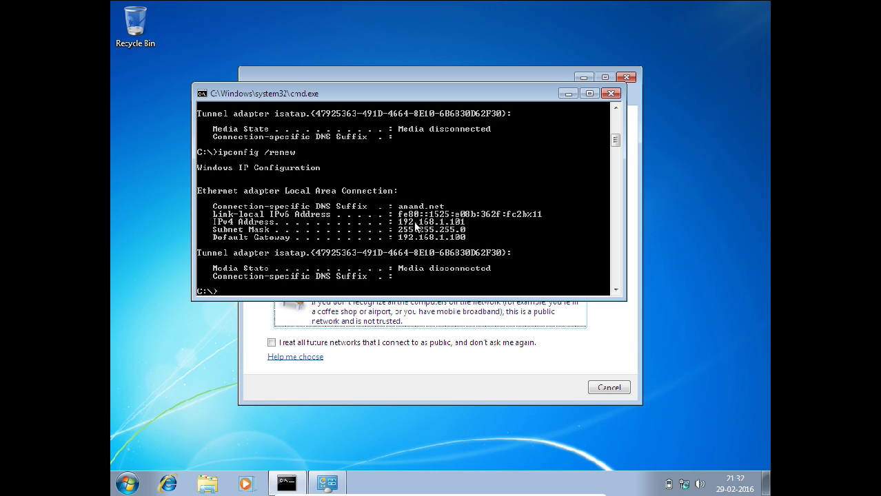
# Clear the console and run ipconfig/all to review the client's full adapter and lease details.
pyautogui.press('BackSpace')
pyautogui.press('BackSpace')
pyautogui.press('BackSpace')
pyautogui.press('BackSpace')
pyautogui.write('cls')
pyautogui.press('Return')
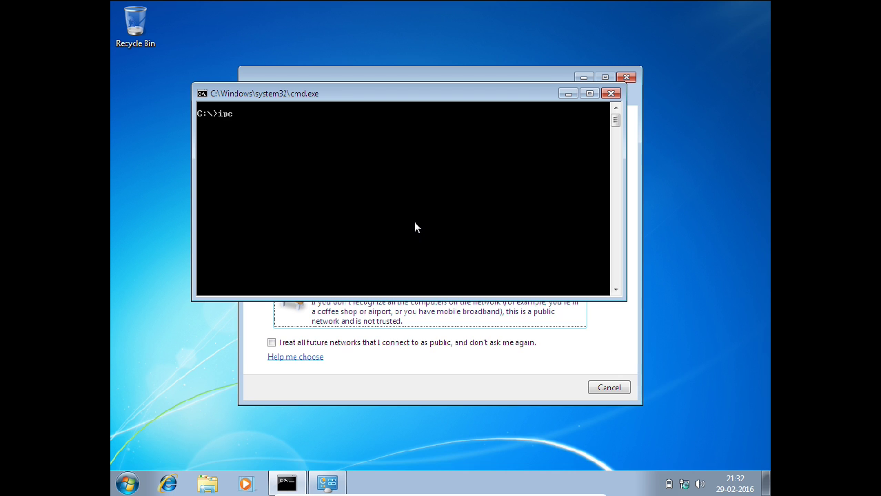
pyautogui.write('ipconfig/all')
pyautogui.press('Return')
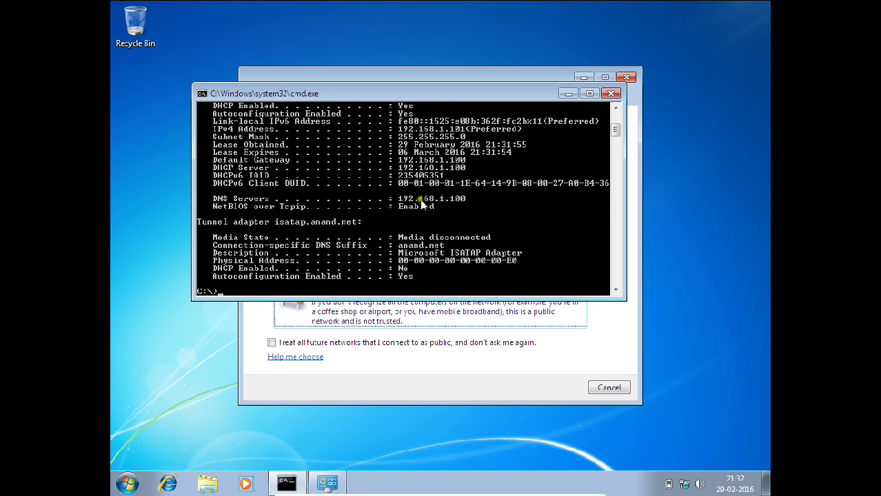
pyautogui.scroll(1, 417, 204)
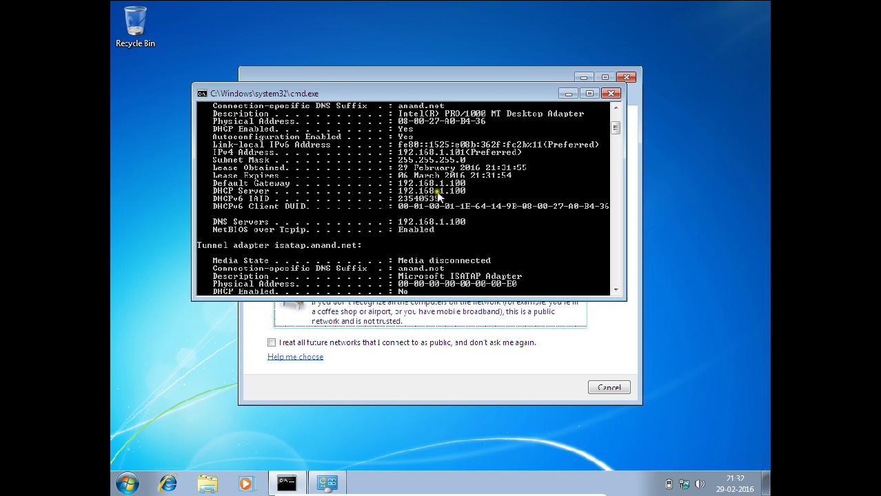
pyautogui.scroll(1, 448, 185)
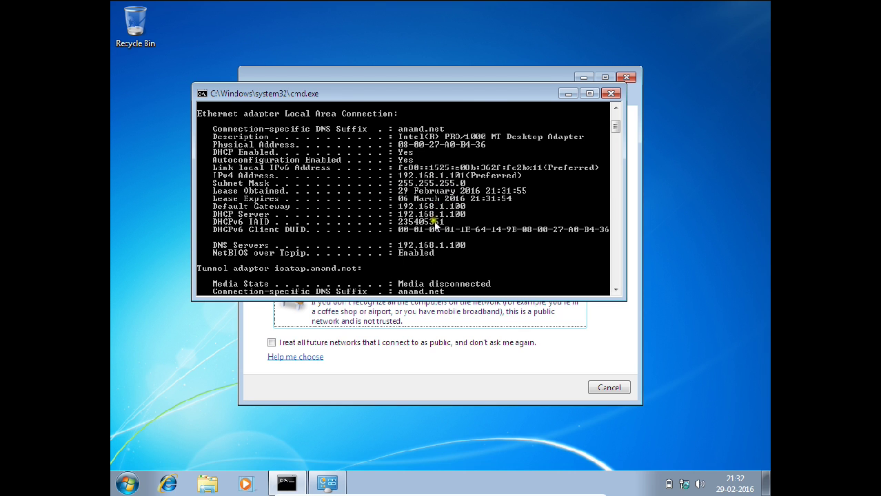
pyautogui.scroll(-1, 435, 205)
pyautogui.scroll(-2, 416, 247)
pyautogui.scroll(3, 417, 248)
# Ping the DHCP server at 192.168.1.100, stopping after one reply.
pyautogui.write('ping')
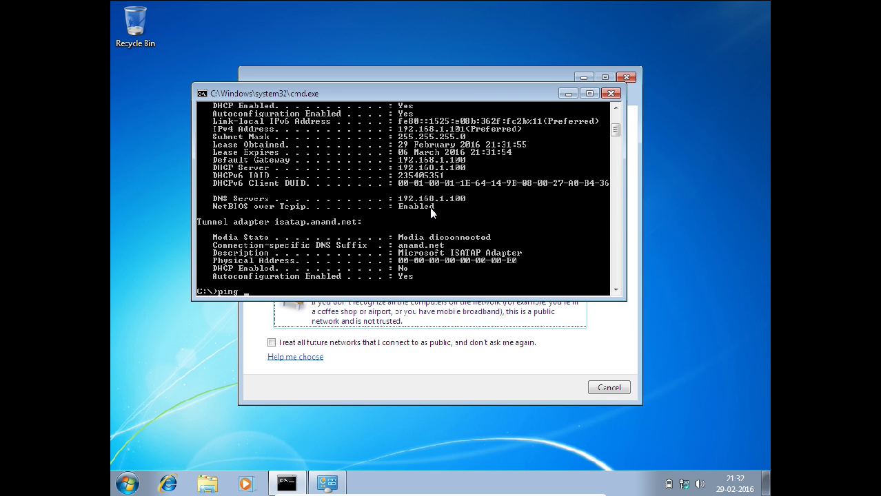
pyautogui.press('Escape')
pyautogui.write('ipconfig')
pyautogui.press('BackSpace')
pyautogui.press('BackSpace')
pyautogui.press('BackSpace')
pyautogui.press('BackSpace')
pyautogui.press('BackSpace')
pyautogui.press('BackSpace')
pyautogui.press('BackSpace')
pyautogui.write('ping 192.168.1.100')
pyautogui.press('Return')
pyautogui.hotkey('ctrl', 'c')
# Show the IP configuration again with ipconfig, then ping 192.168.1.100 once more.
pyautogui.write('ipconfig')
pyautogui.press('Return')
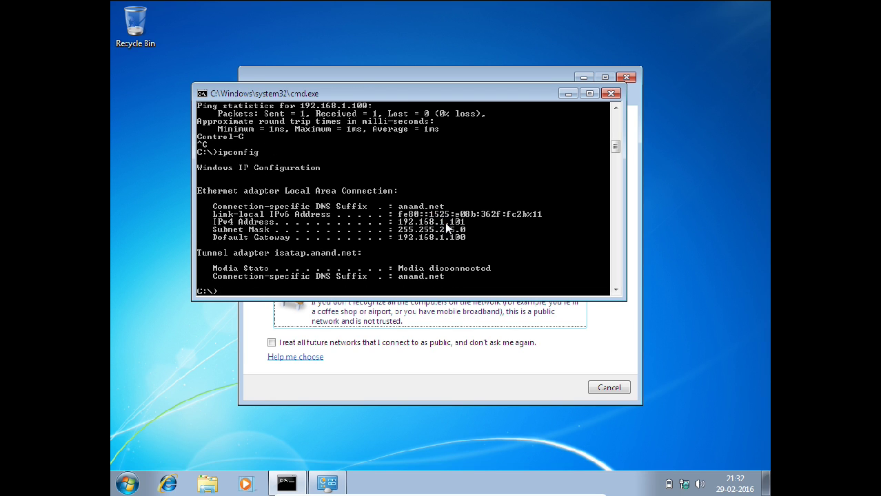
pyautogui.scroll(6, 446, 228)
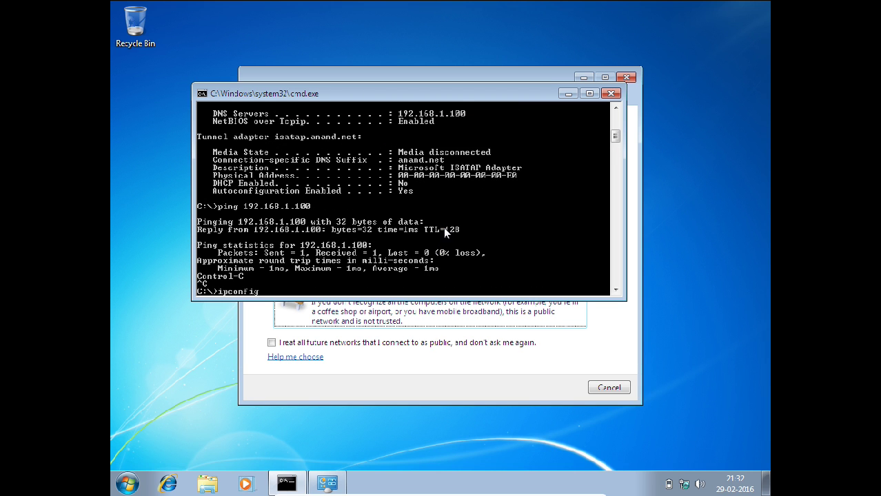
pyautogui.scroll(4, 443, 226)
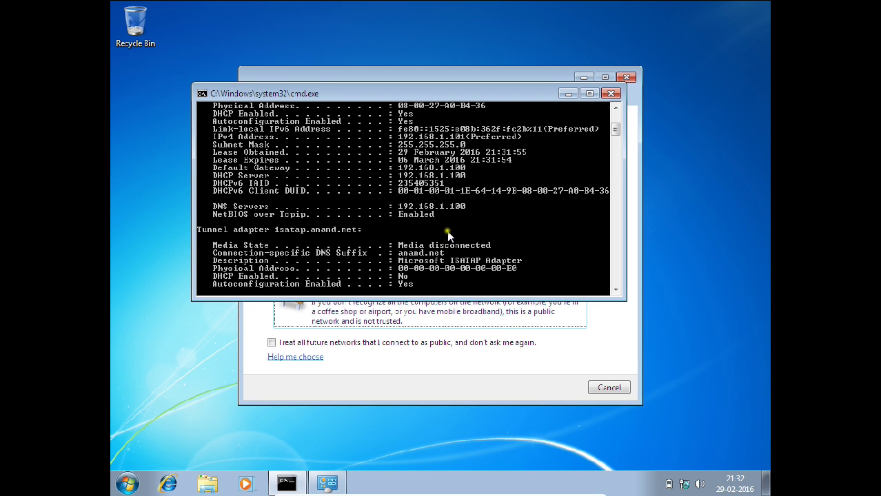
pyautogui.scroll(2, 447, 231)
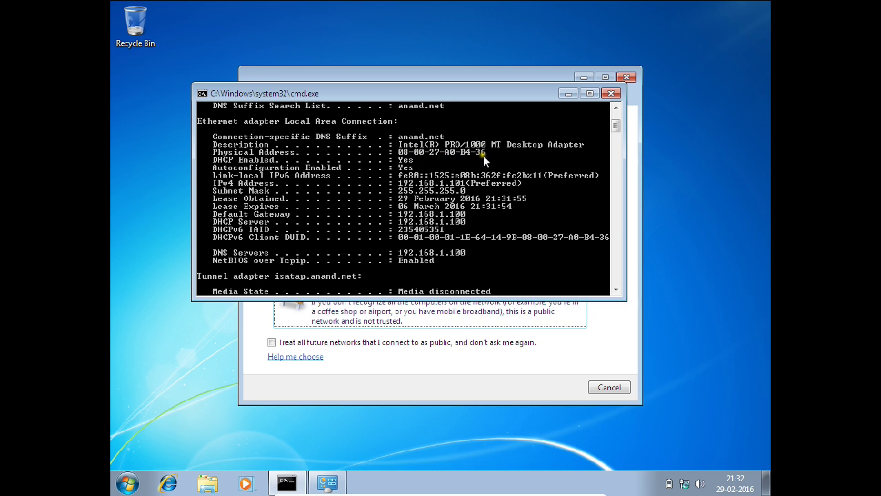
pyautogui.write('ping 192.168.1.100')
pyautogui.press('Return')
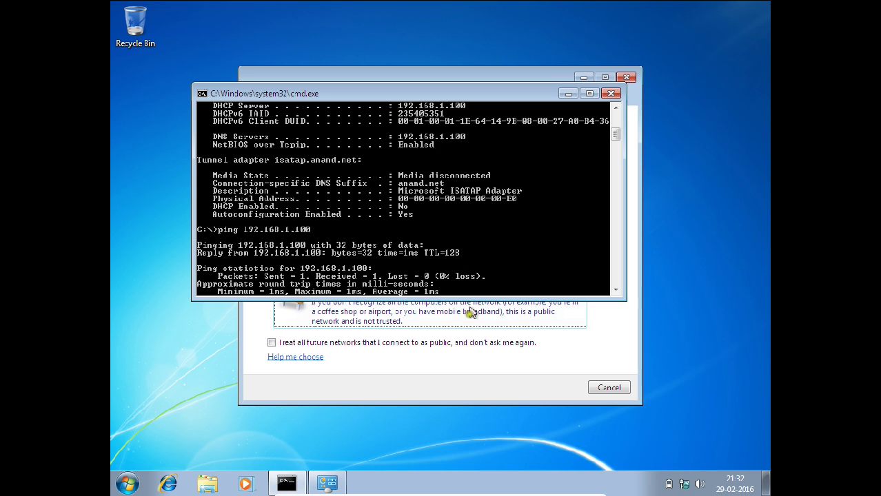
# Switch to the Windows Server 2008 VM and open Reservations under IPv4 > 192.168.1.0 scope.
pyautogui.moveTo(460, 492)
pyautogui.click(564, 488)
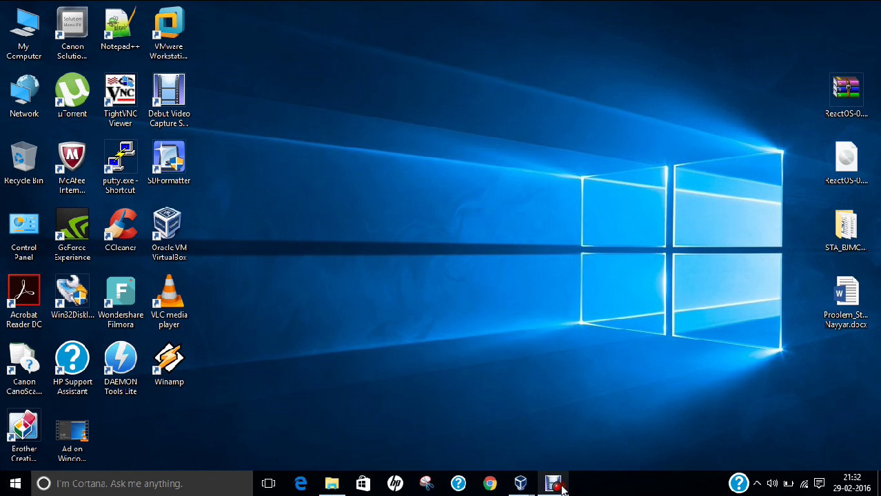
pyautogui.moveTo(519, 483)
pyautogui.click(519, 439)
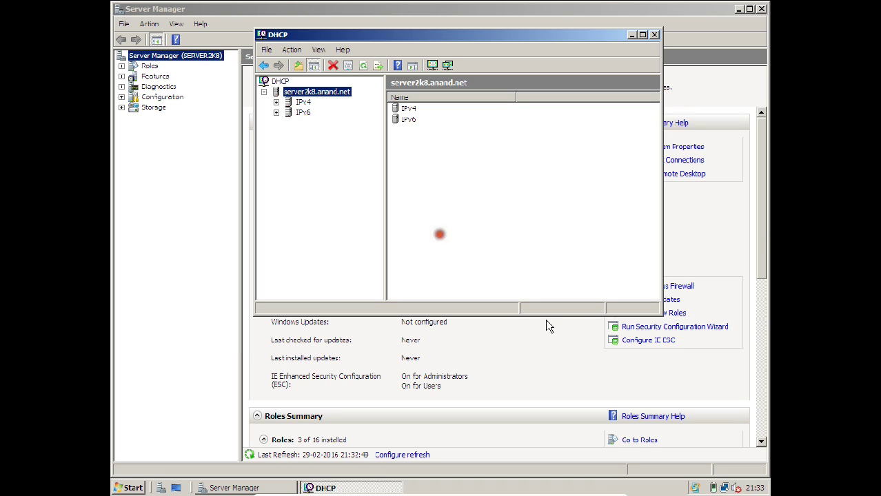
pyautogui.click(276, 102)
pyautogui.click(288, 113)
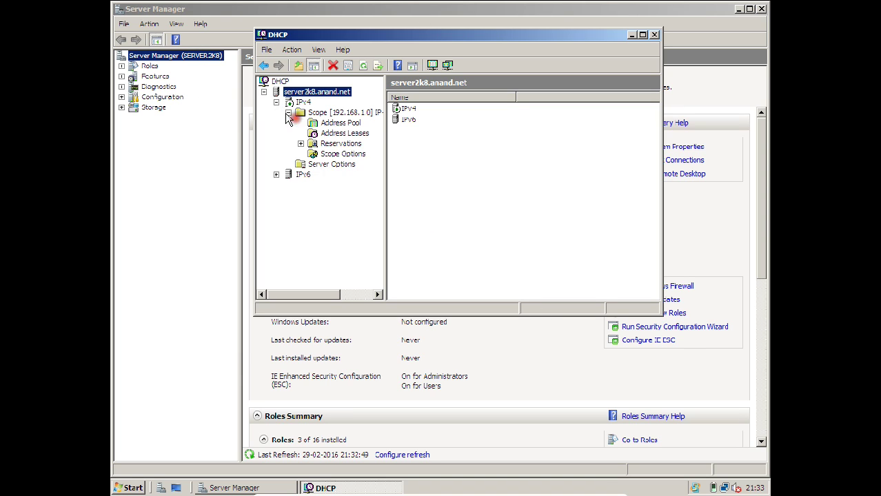
pyautogui.click(341, 143)
# Add a 'Team Leader Computer' reservation for 192.168.1.104 with the client's MAC address.
pyautogui.rightClick(343, 151)
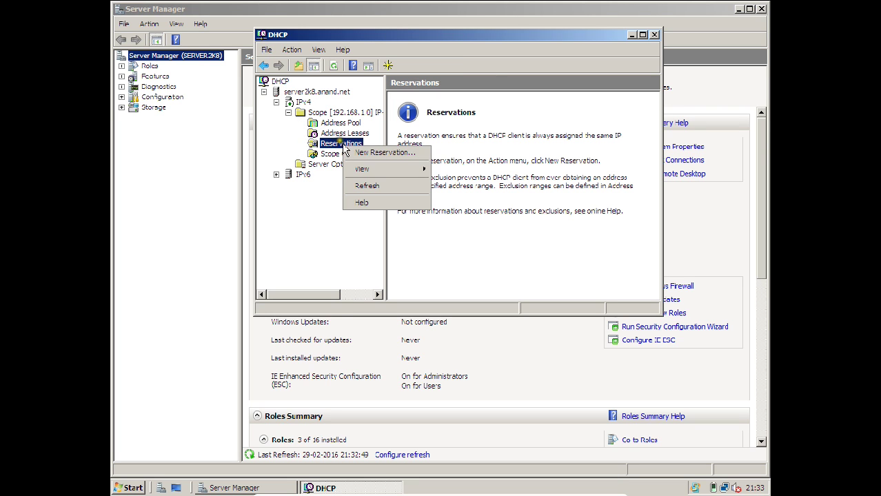
pyautogui.click(353, 152)
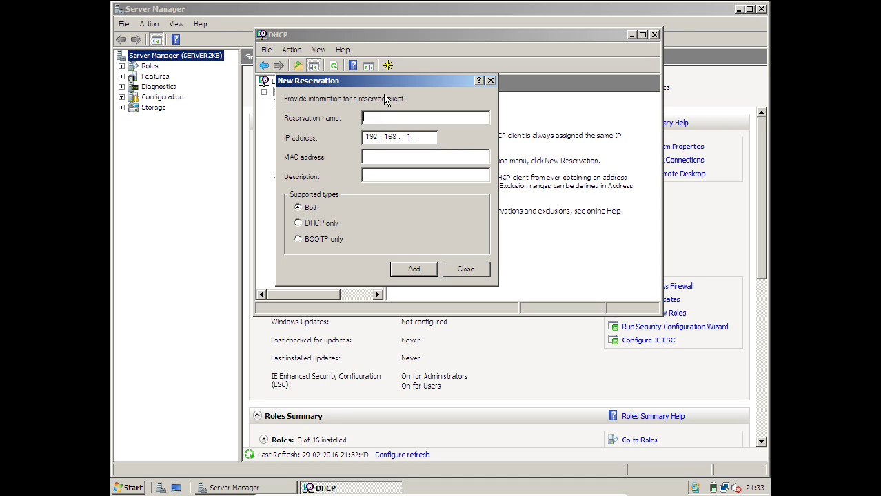
pyautogui.write('Team Leader Computer')
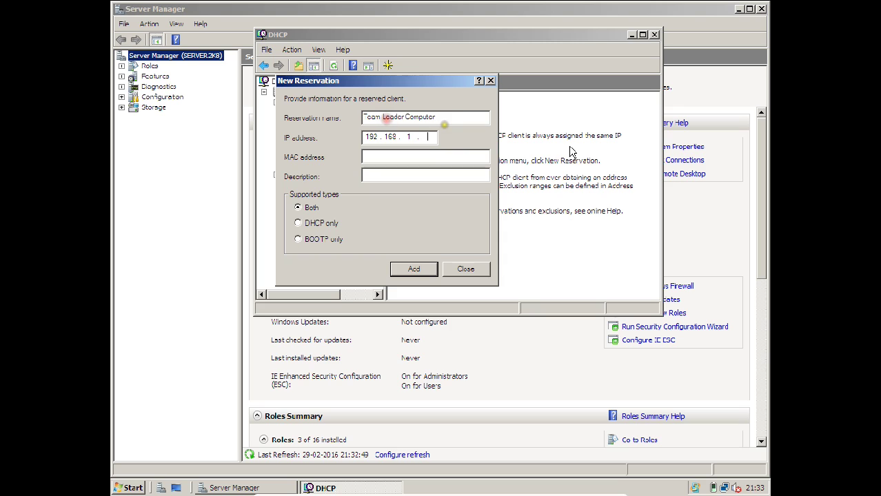
pyautogui.write('104')
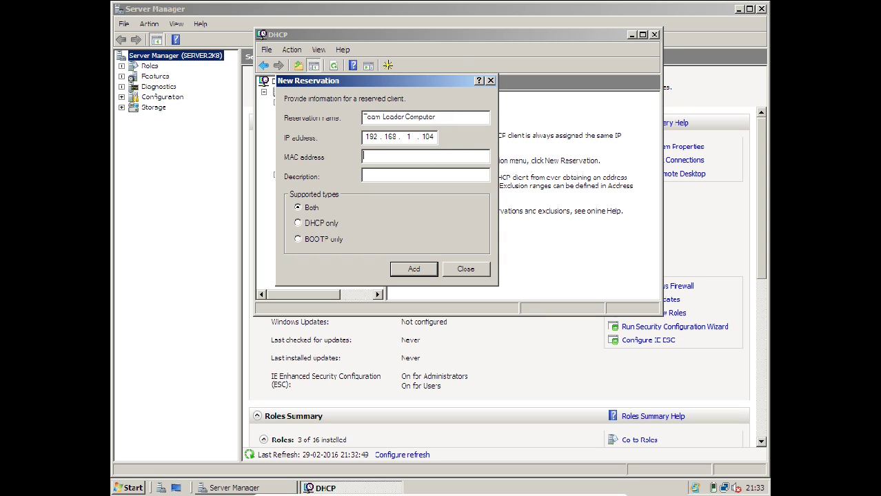
pyautogui.write('080027a0b436')
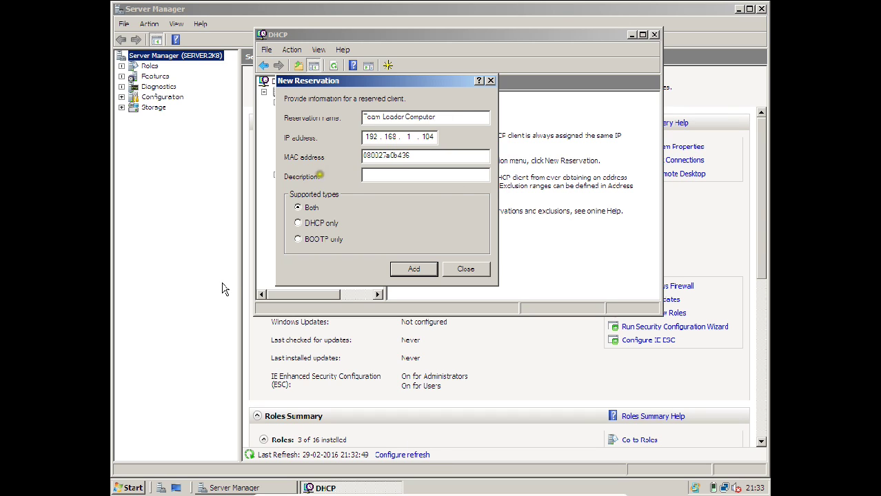
pyautogui.click(413, 268)
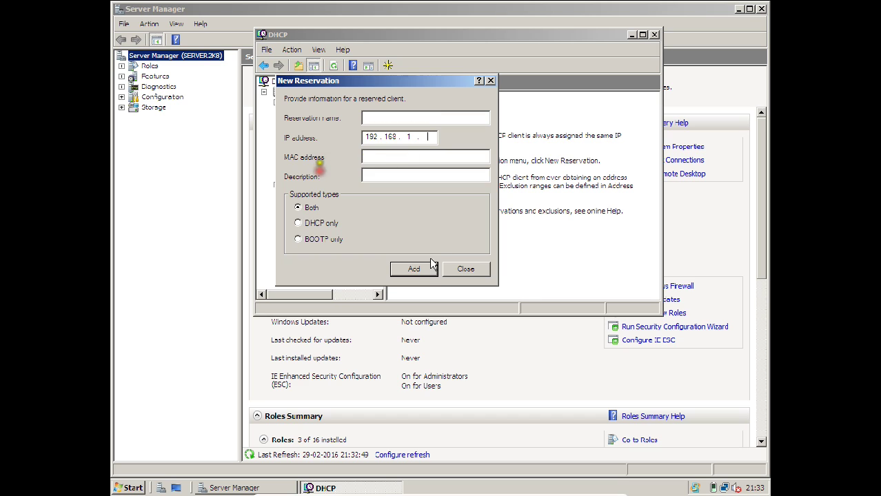
pyautogui.click(465, 270)
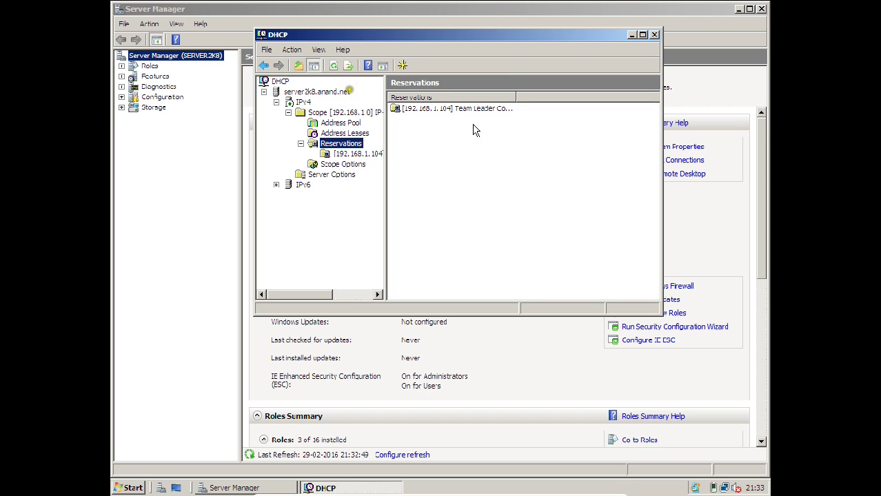
# Select the new 192.168.1.104 reservation and refresh the DHCP server.
pyautogui.click(428, 108)
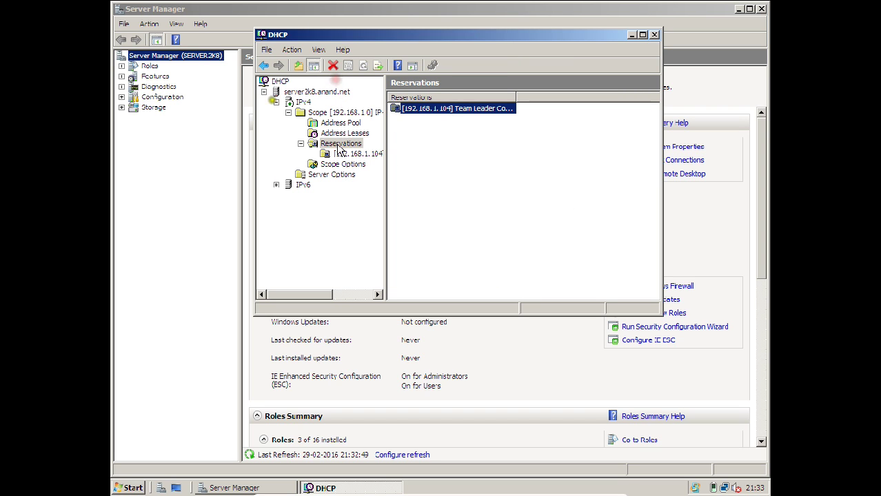
pyautogui.rightClick(304, 93)
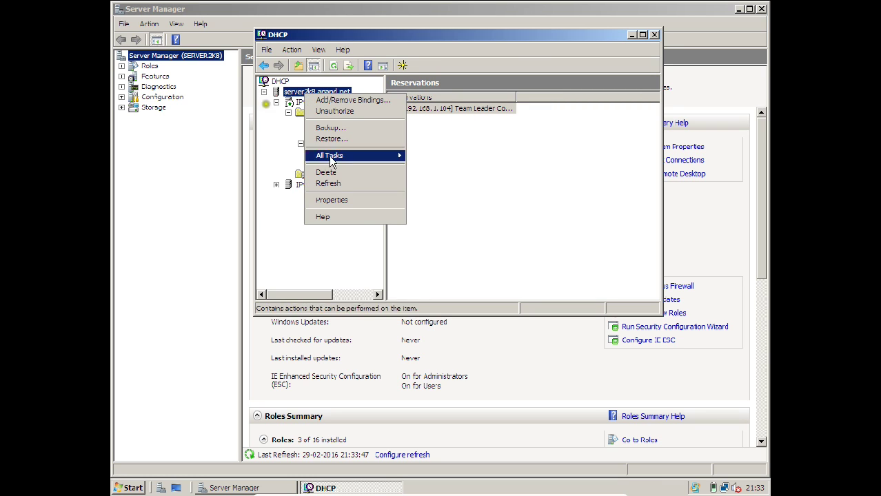
pyautogui.click(334, 183)
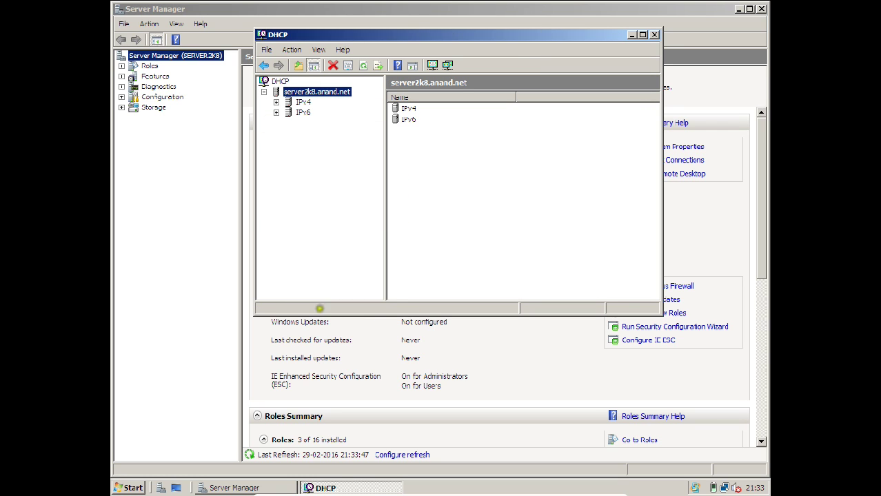
# Switch to the Windows 7 client VM and clear its Command Prompt with cls.
pyautogui.moveTo(559, 494)
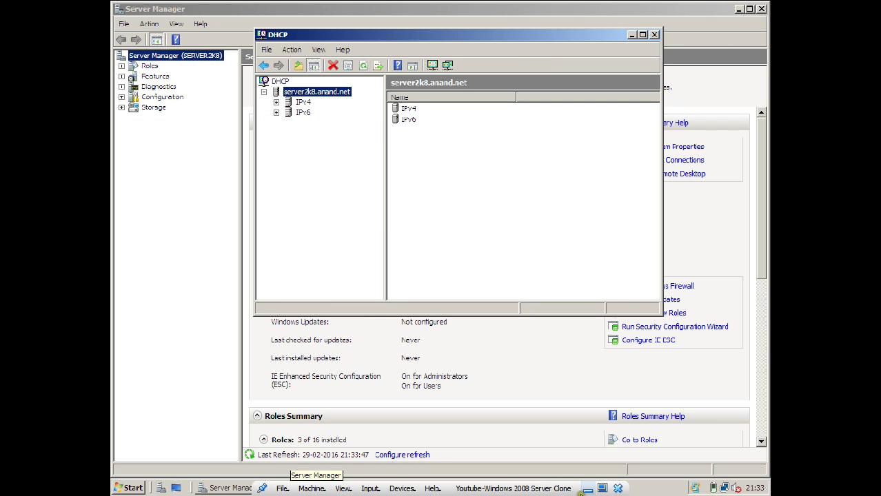
pyautogui.click(587, 489)
pyautogui.moveTo(520, 484)
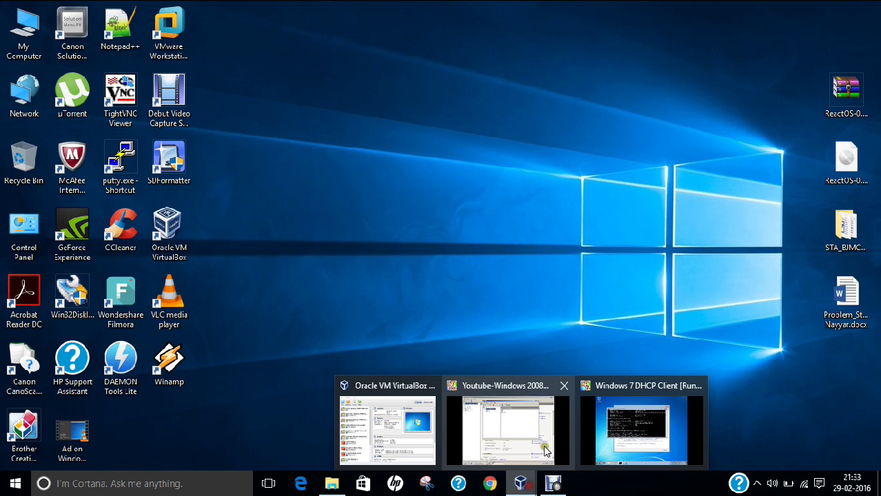
pyautogui.click(615, 430)
pyautogui.scroll(-8, 472, 262)
pyautogui.write('cls')
pyautogui.press('Return')
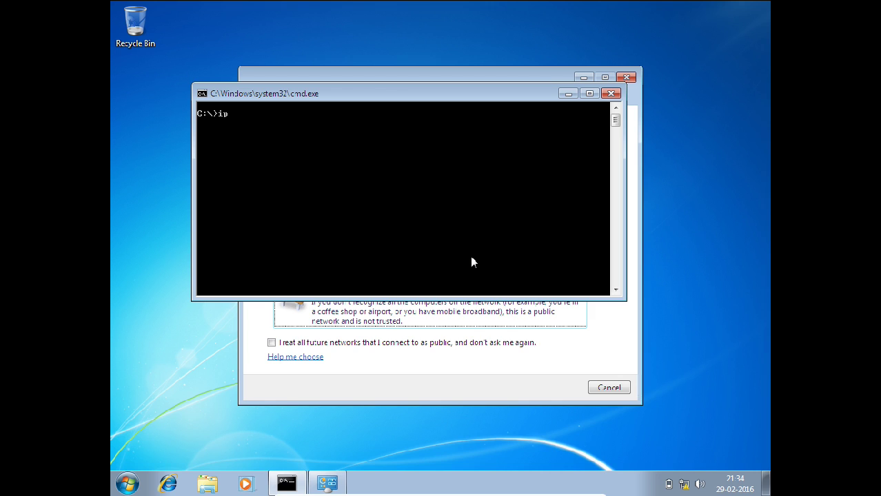
# Run ipconfig /release and ipconfig /renew to obtain the reserved 192.168.1.104 lease.
pyautogui.write('ipconfig /release')
pyautogui.press('Return')
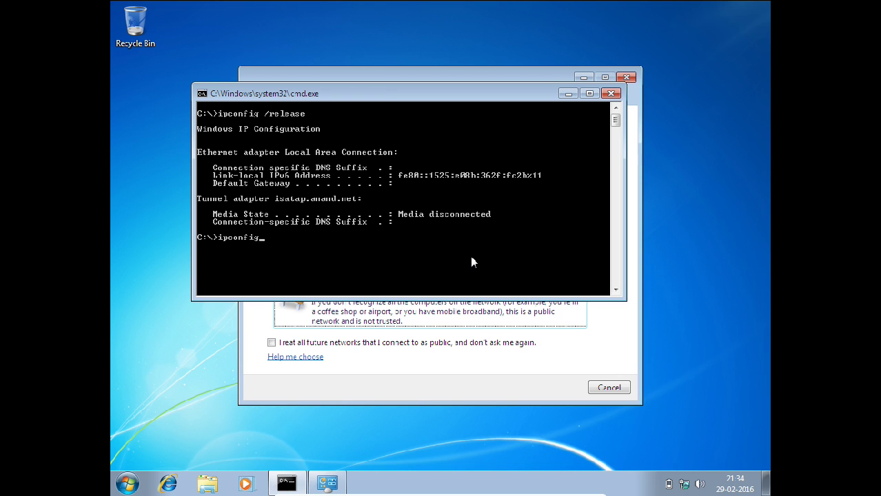
pyautogui.write('ipconfig /renew')
pyautogui.press('Return')
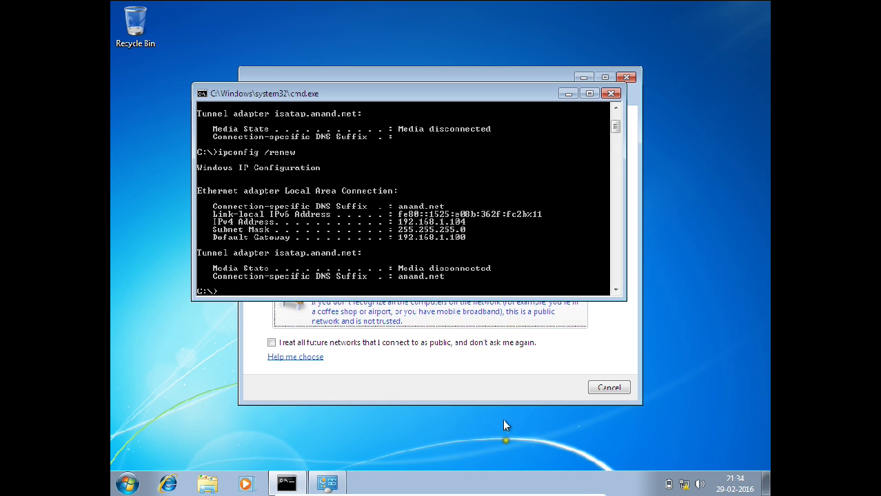
# Switch to the Windows Server 2008 VM and expand IPv4 > 192.168.1.0 scope in DHCP.
pyautogui.moveTo(540, 488)
pyautogui.click(567, 489)
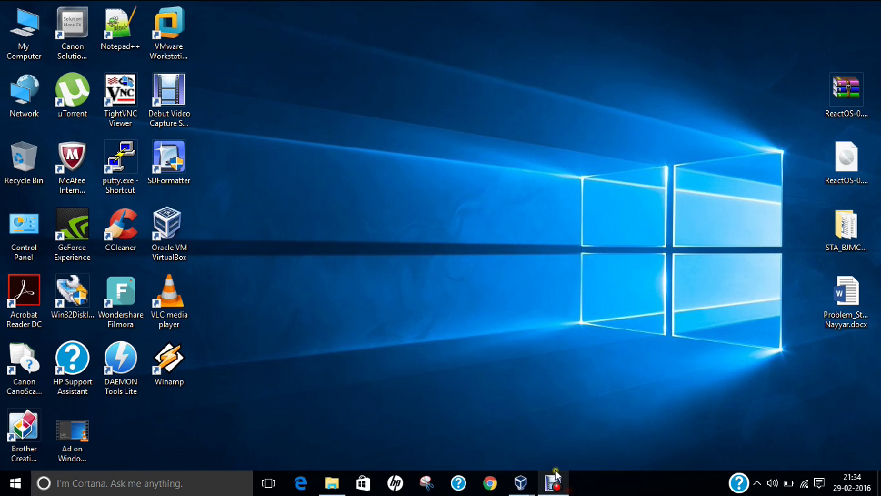
pyautogui.moveTo(515, 483)
pyautogui.click(510, 438)
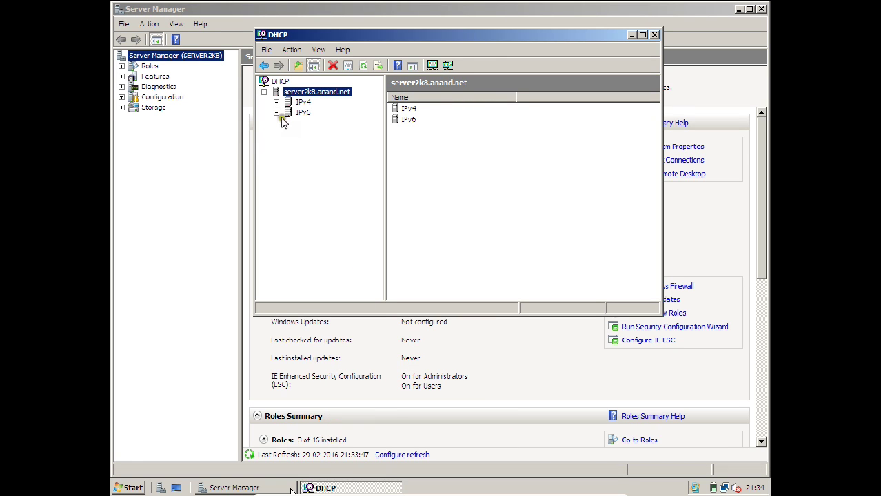
pyautogui.click(435, 232)
pyautogui.click(276, 103)
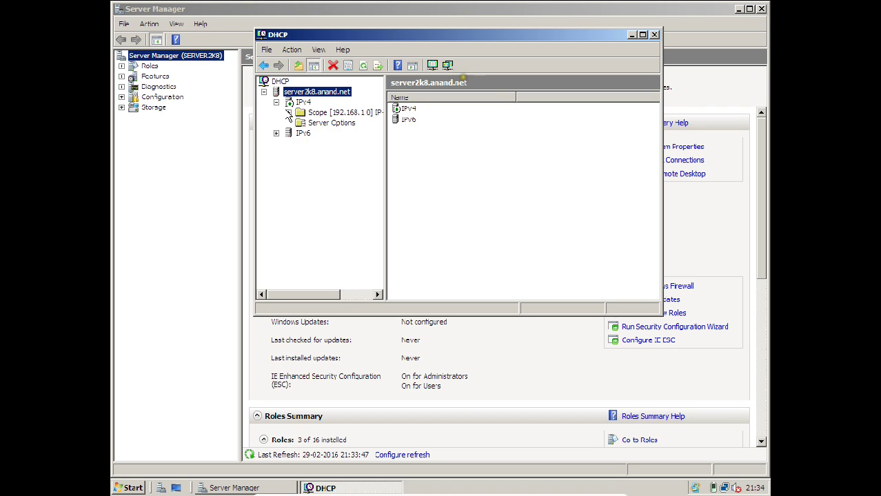
pyautogui.click(288, 113)
# Inspect the address pool and scope options, and expand Reservations showing 192.168.1.104.
pyautogui.click(335, 124)
pyautogui.rightClick(335, 122)
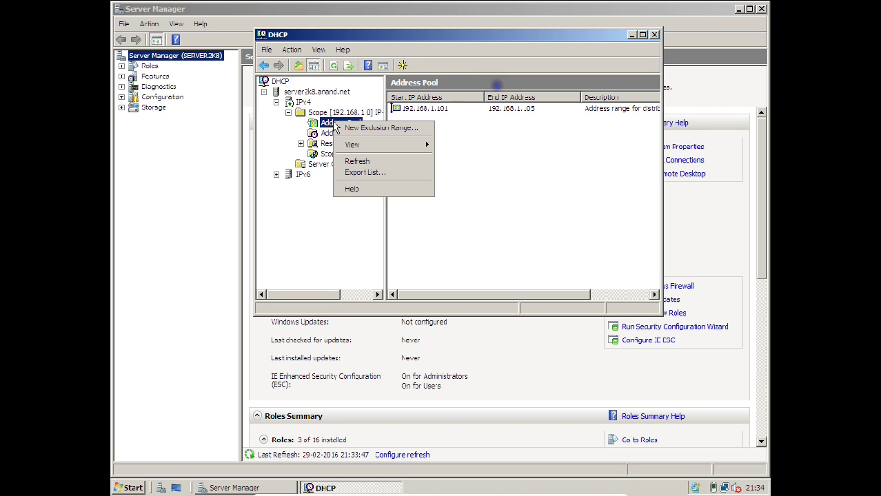
pyautogui.click(353, 290)
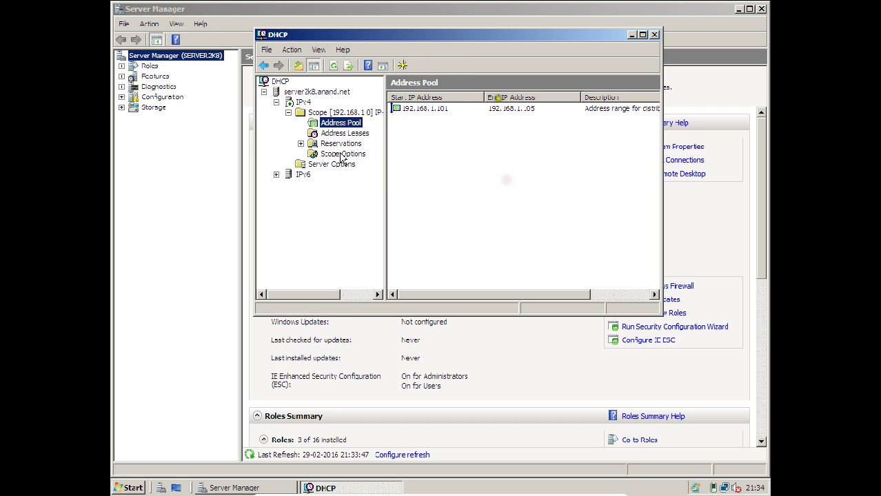
pyautogui.rightClick(317, 155)
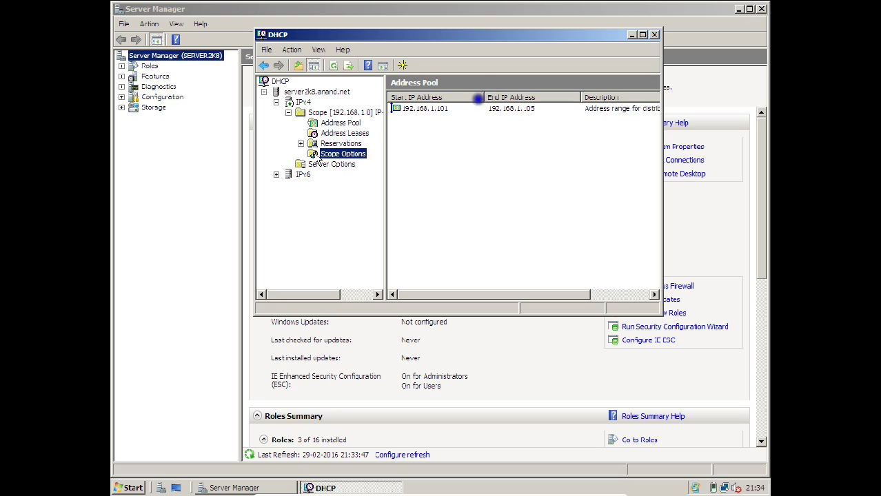
pyautogui.click(337, 224)
pyautogui.click(300, 143)
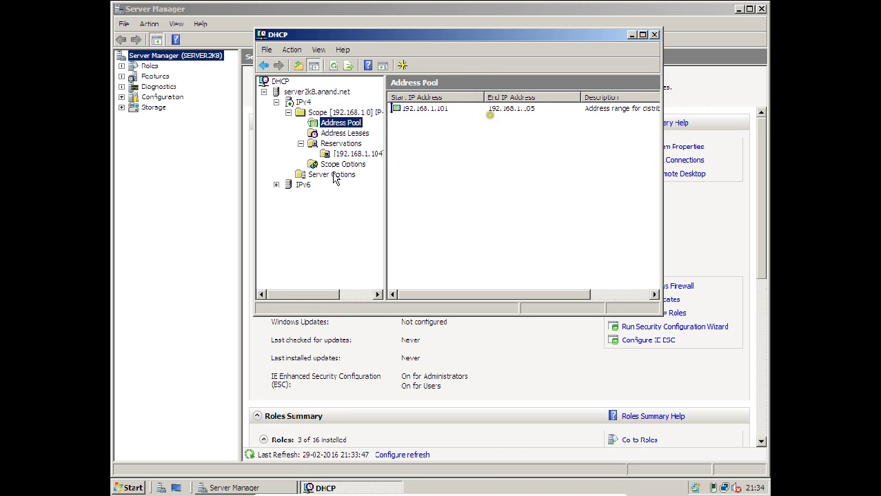
# Review server and scope options (003 Router, 006 DNS Servers), expand IPv6, then close DHCP.
pyautogui.click(333, 175)
pyautogui.click(334, 165)
pyautogui.click(412, 110)
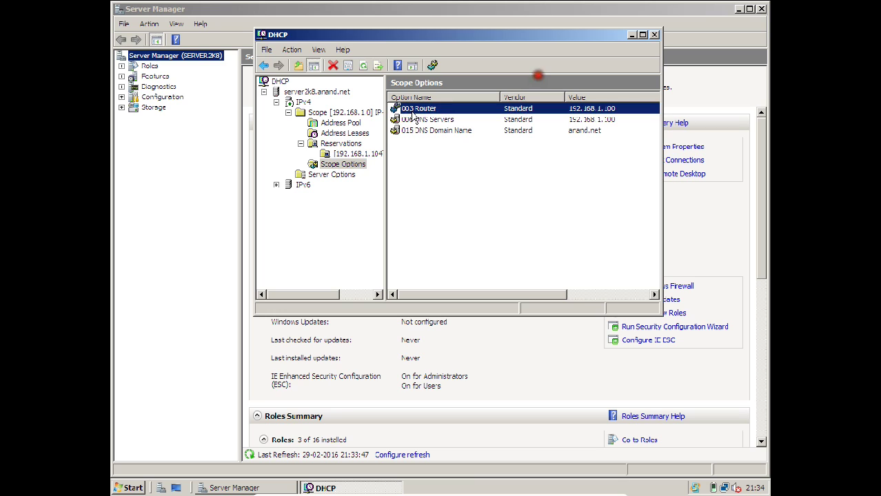
pyautogui.click(412, 119)
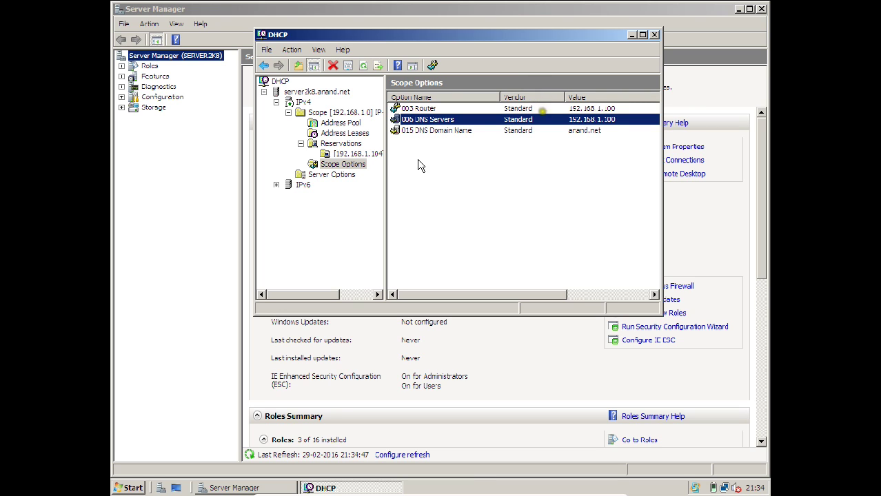
pyautogui.click(276, 185)
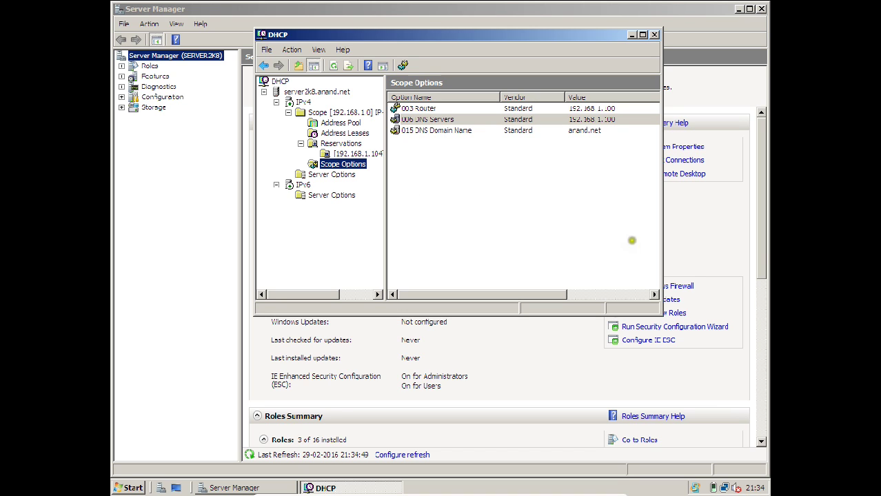
pyautogui.click(654, 34)
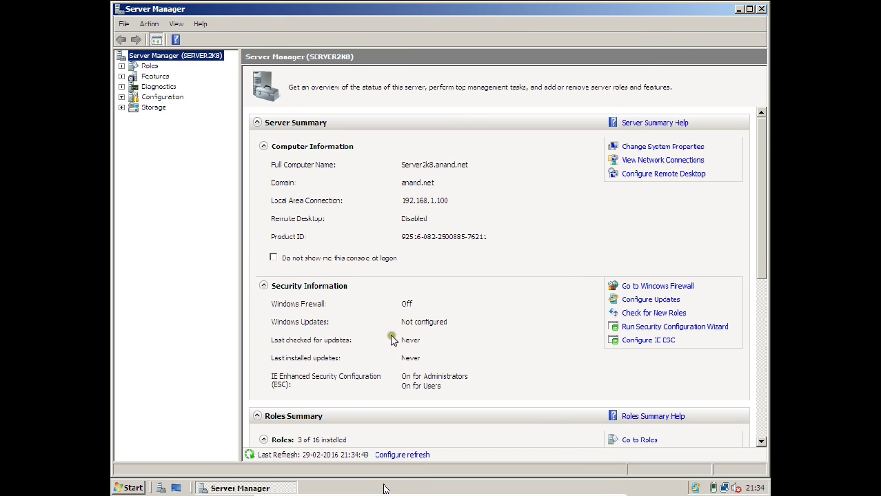
# Exit full-screen mode for the Server 2008 VM using the VirtualBox mini toolbar.
pyautogui.moveTo(386, 491)
pyautogui.click(602, 489)
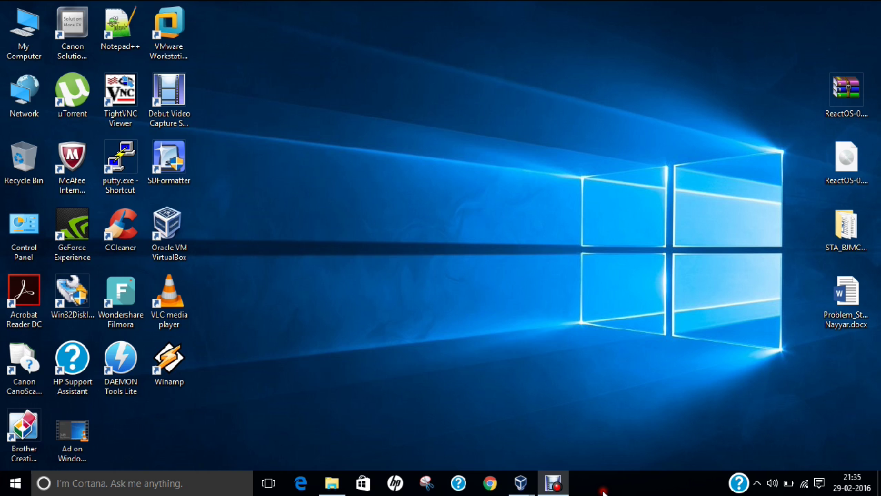